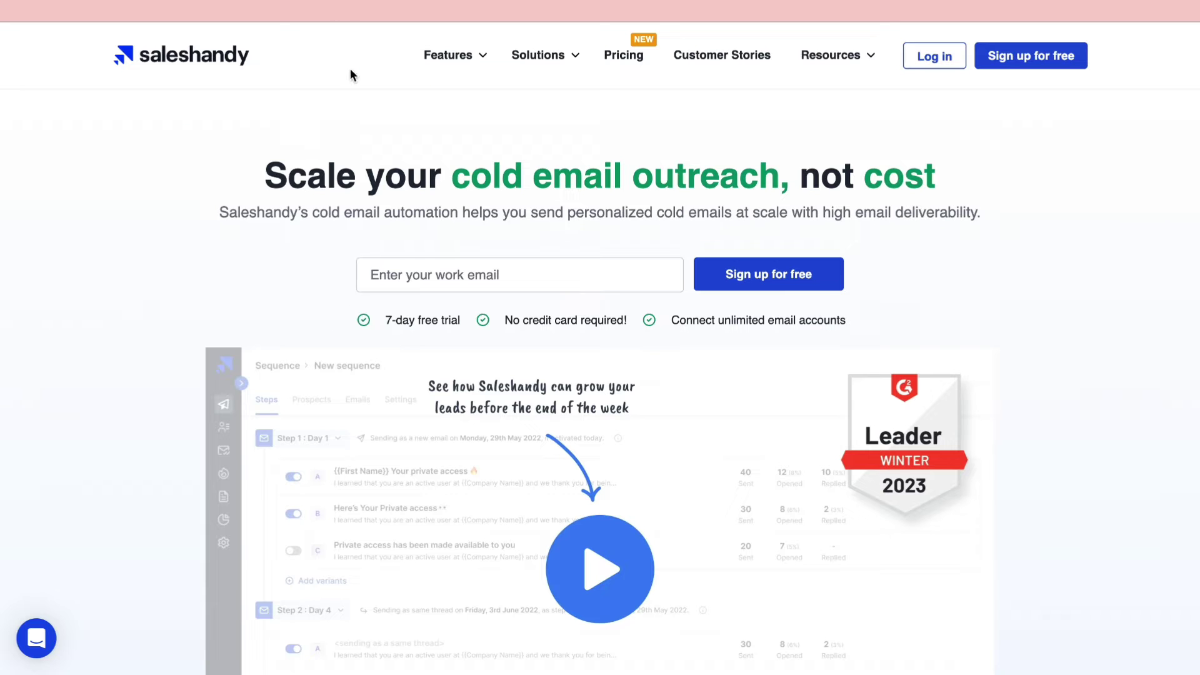
Highlight the 7-day free trial wording on the Pricing page, then clear the selection
drag(391, 320, 857, 324)
click(492, 320)
click(893, 302)
scroll(144, 363, down, 1)
scroll(133, 384, down, 5)
mouse_move(286, 470)
scroll(286, 470, down, 2)
scroll(141, 514, up, 1)
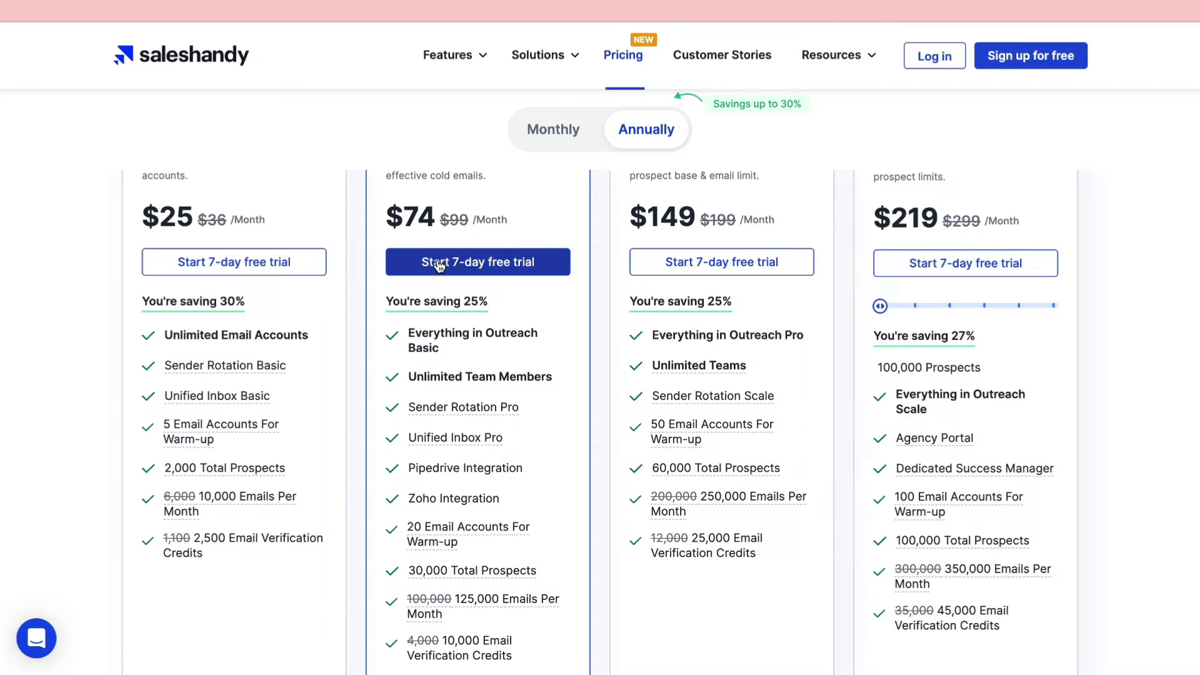
scroll(916, 267, up, 2)
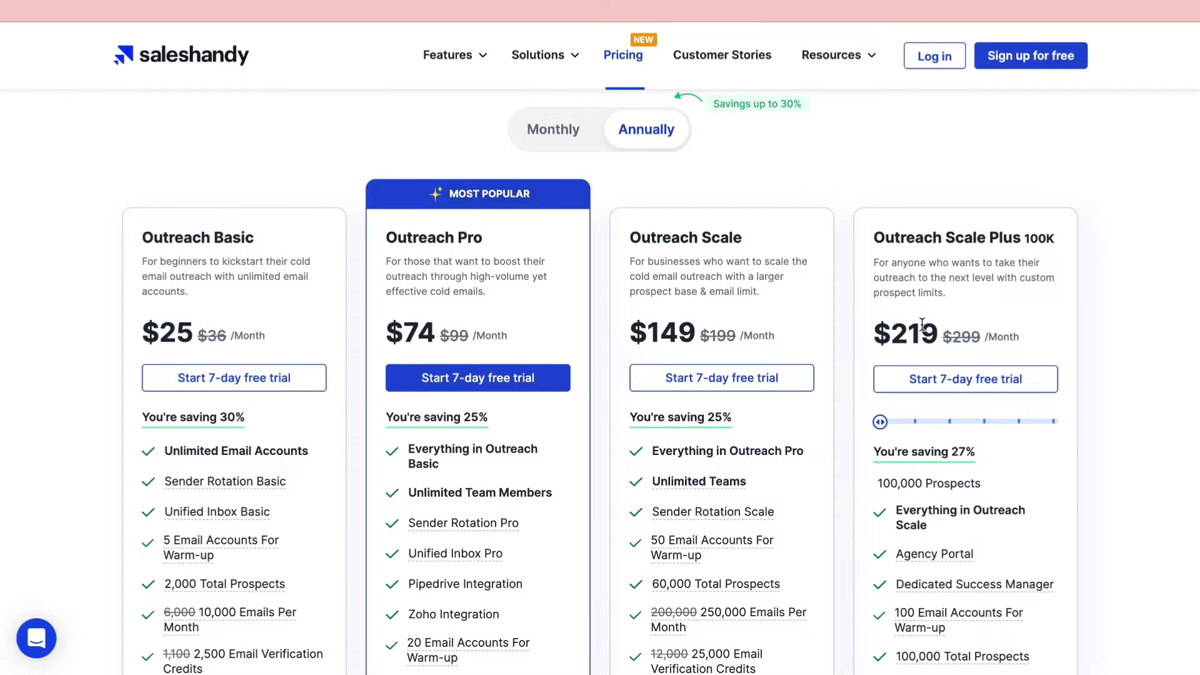
scroll(756, 396, down, 2)
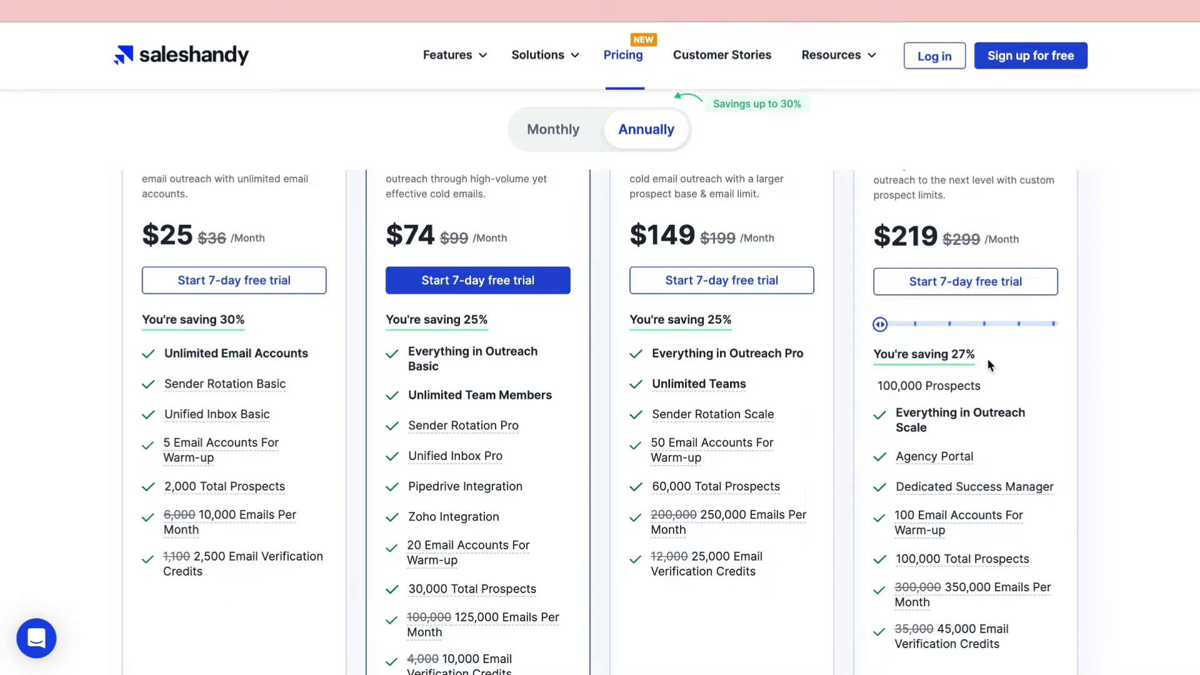
scroll(458, 253, up, 2)
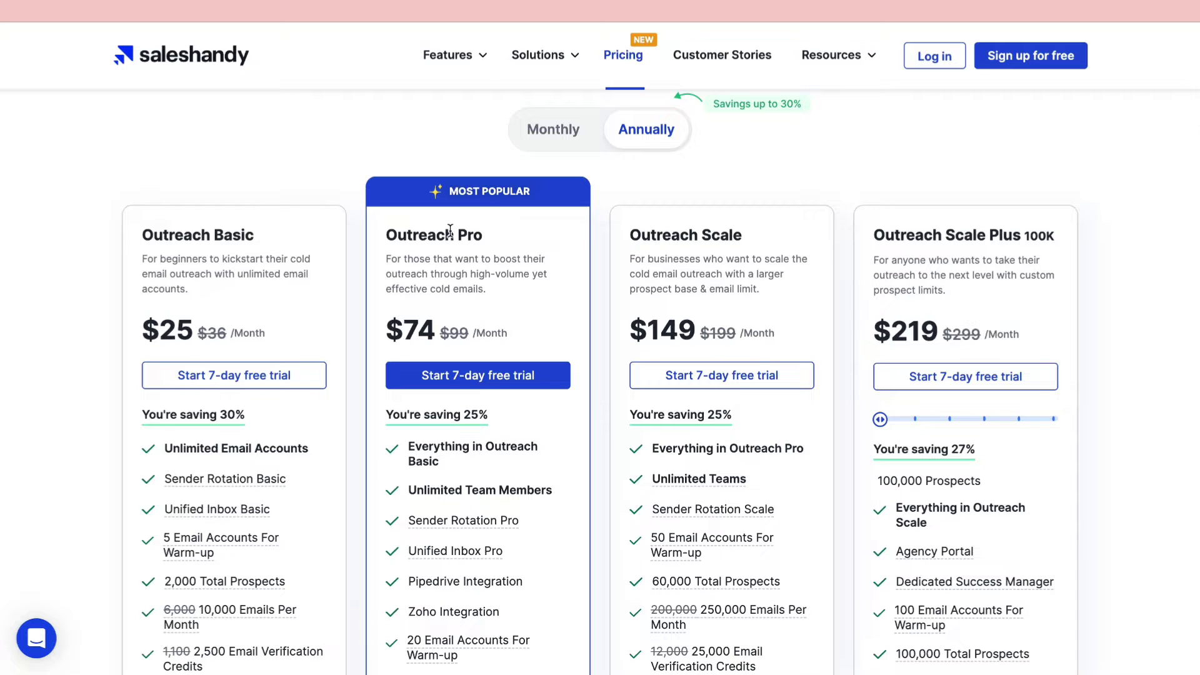
drag(136, 236, 257, 235)
Start the Outreach Basic 7-day free trial, paste the work email, and continue to the sign-up form
click(270, 199)
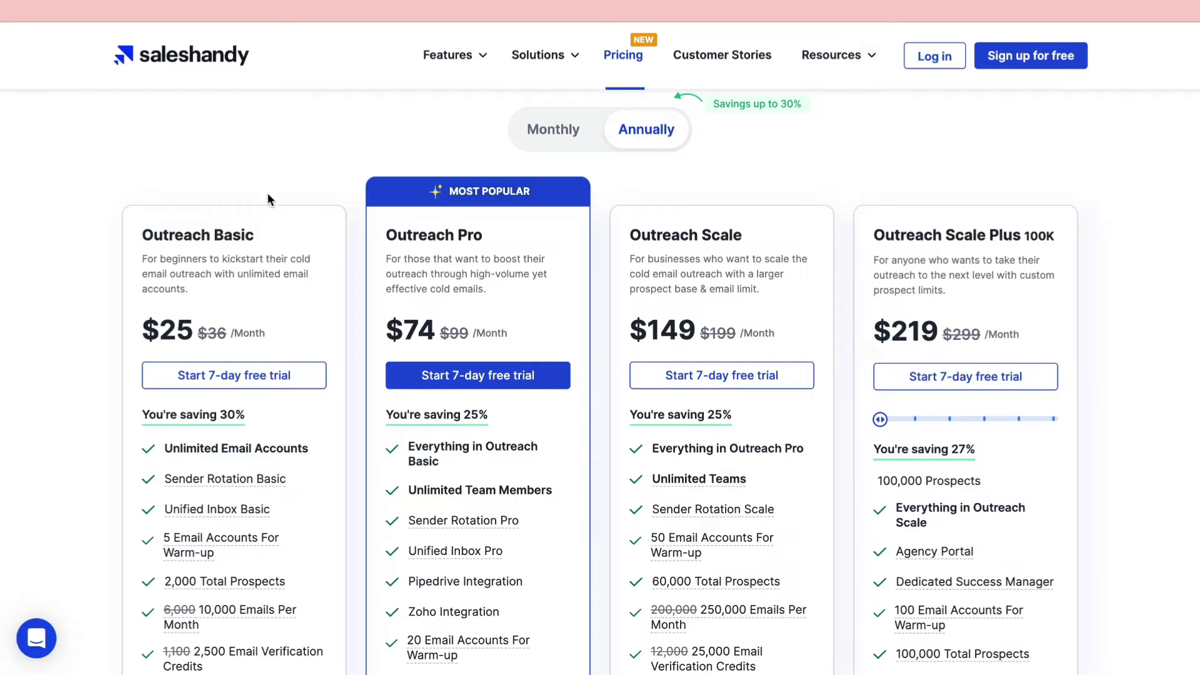
click(253, 379)
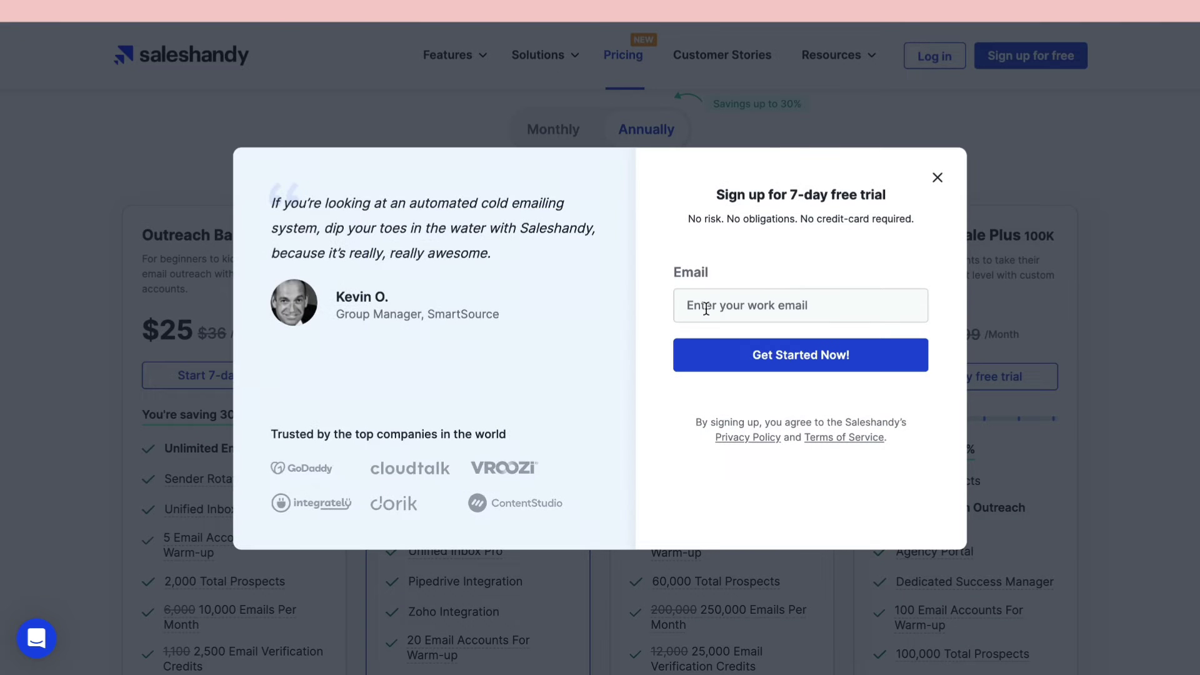
click(756, 301)
key(ctrl+v)
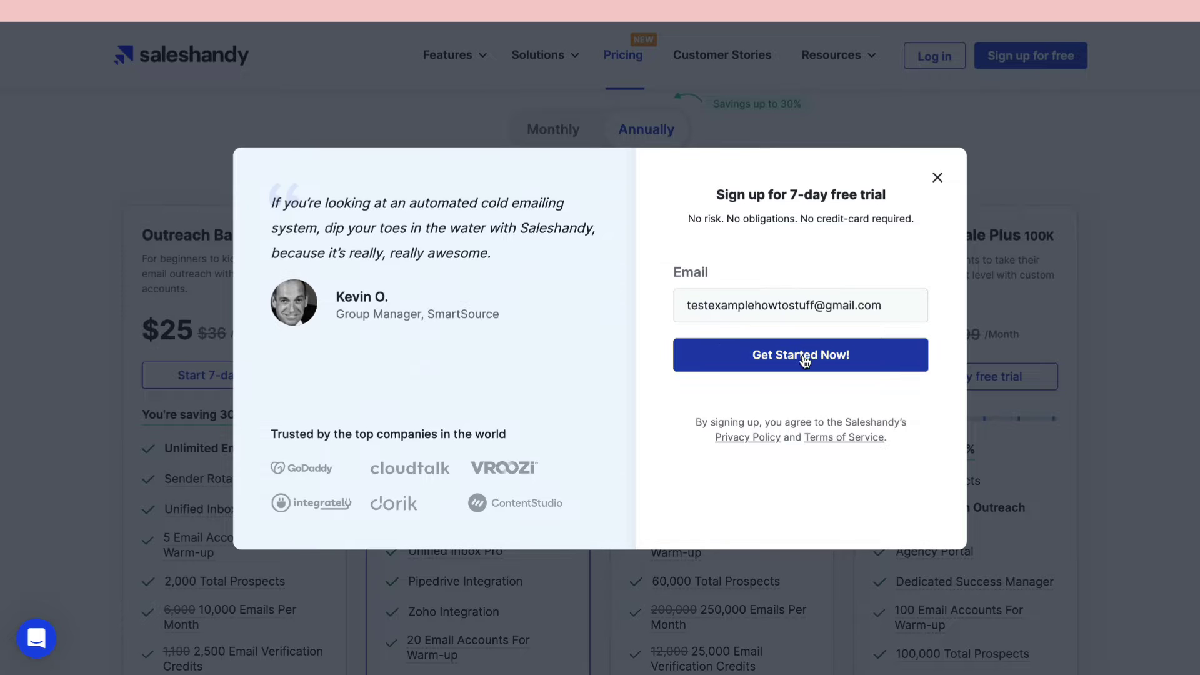
click(840, 360)
drag(641, 168, 959, 177)
click(970, 165)
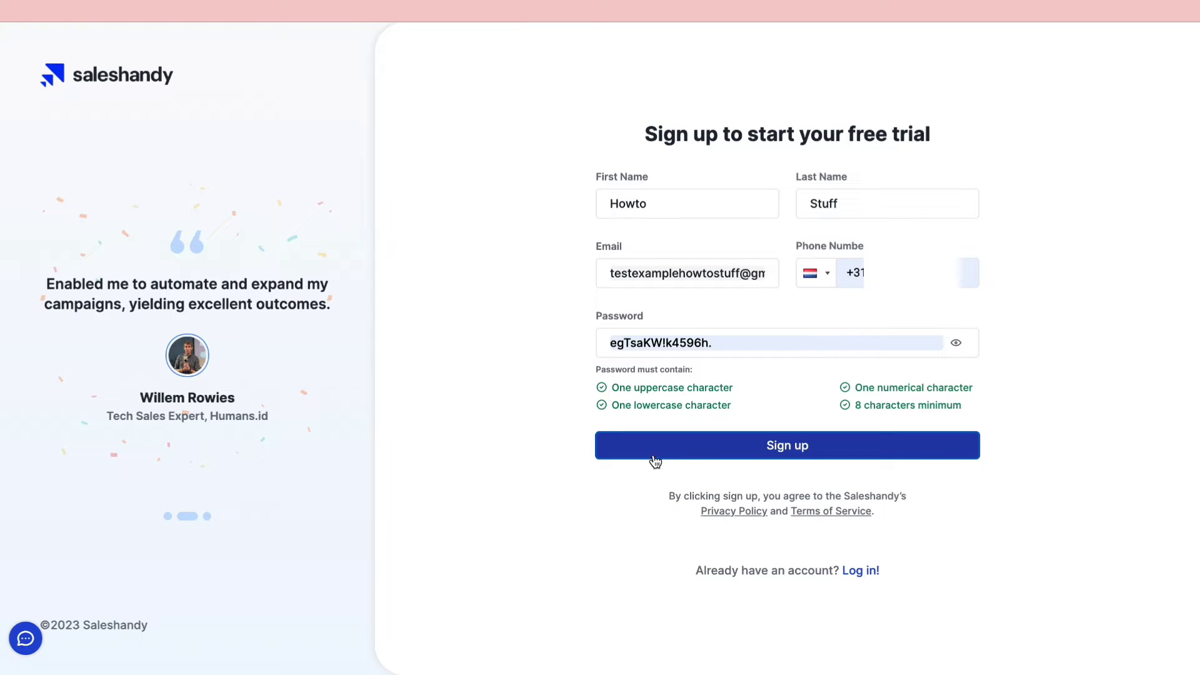
Submit sign-up, then answer Founder, Lead Generation, 2k - 40k, Marketing & Advertising, 1-10, Yes, Multi-Channel
click(737, 455)
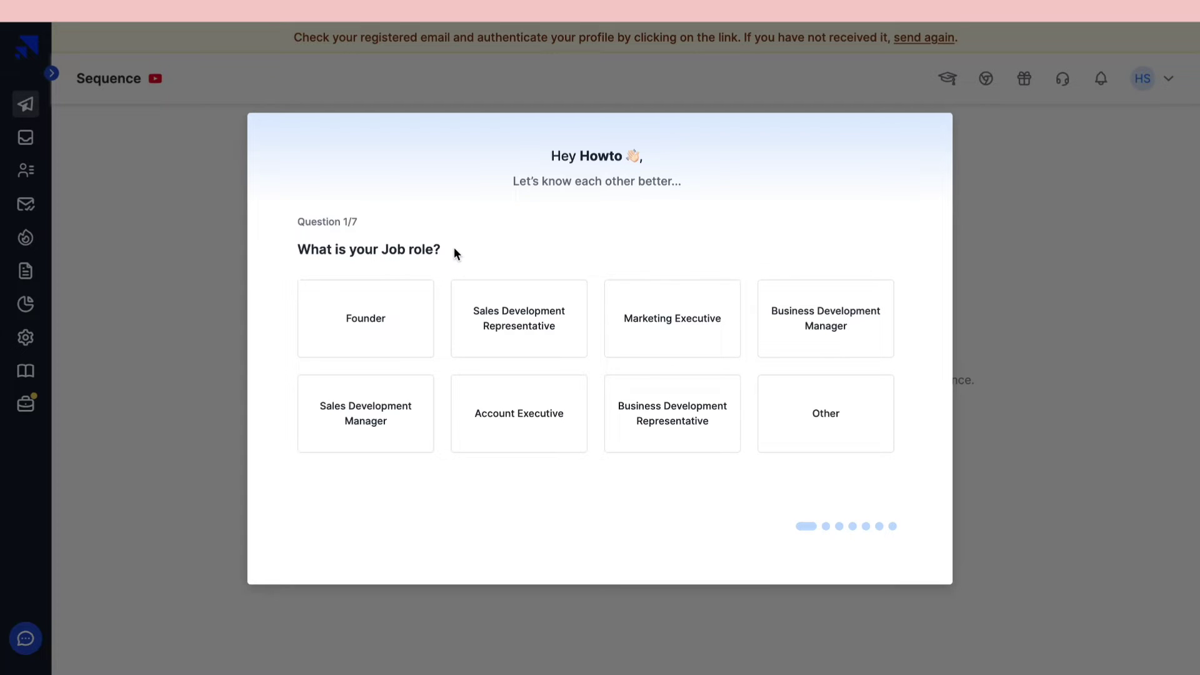
click(381, 310)
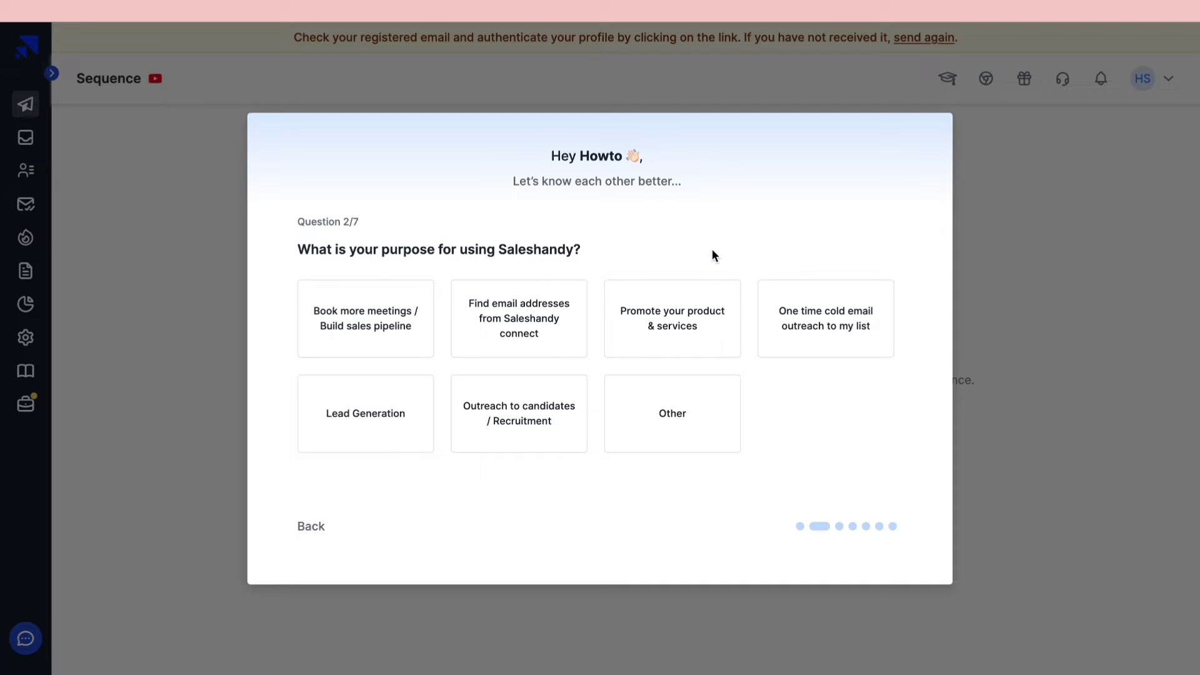
click(366, 399)
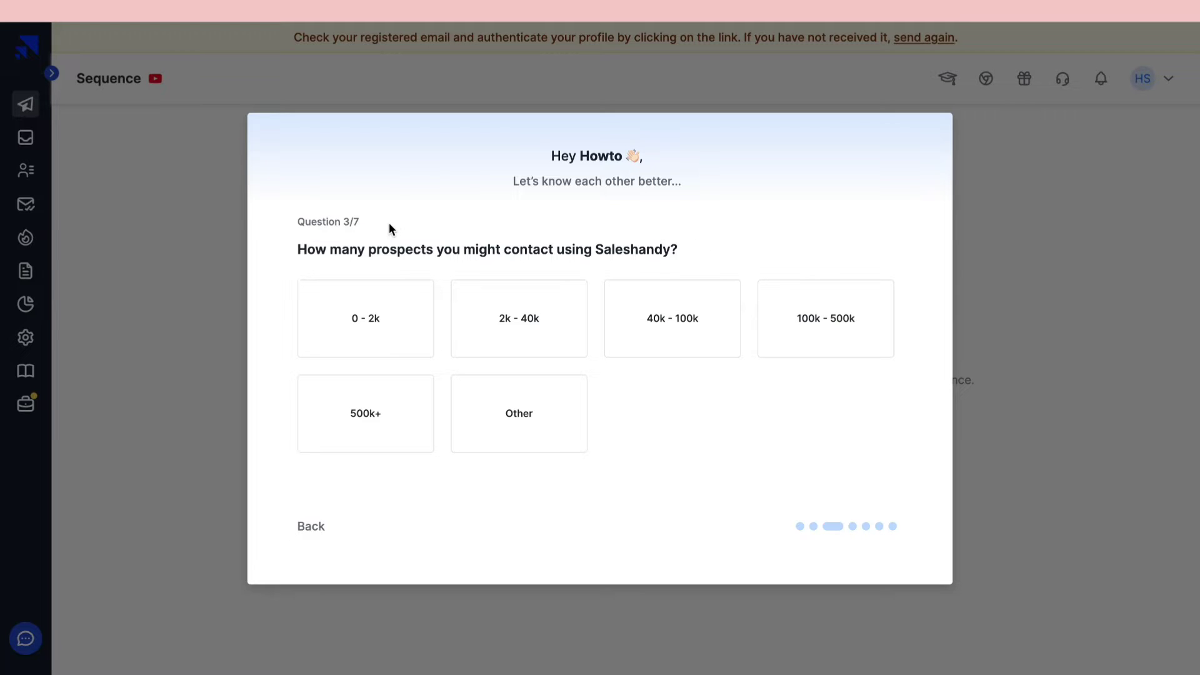
click(504, 306)
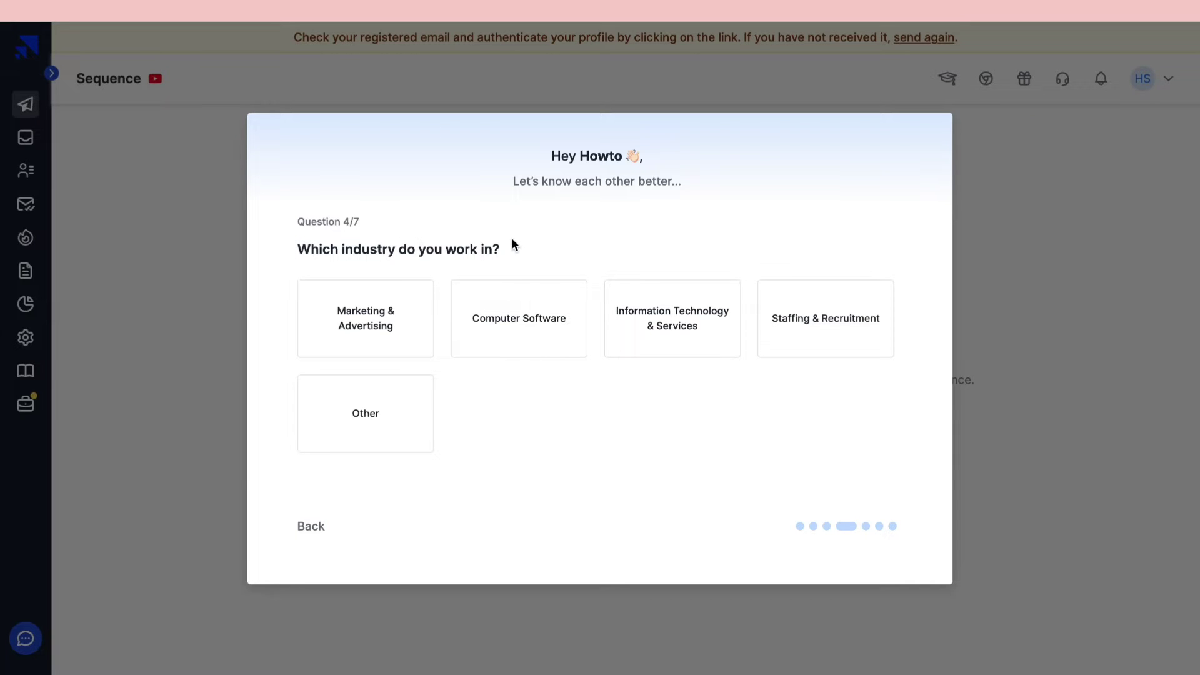
click(388, 317)
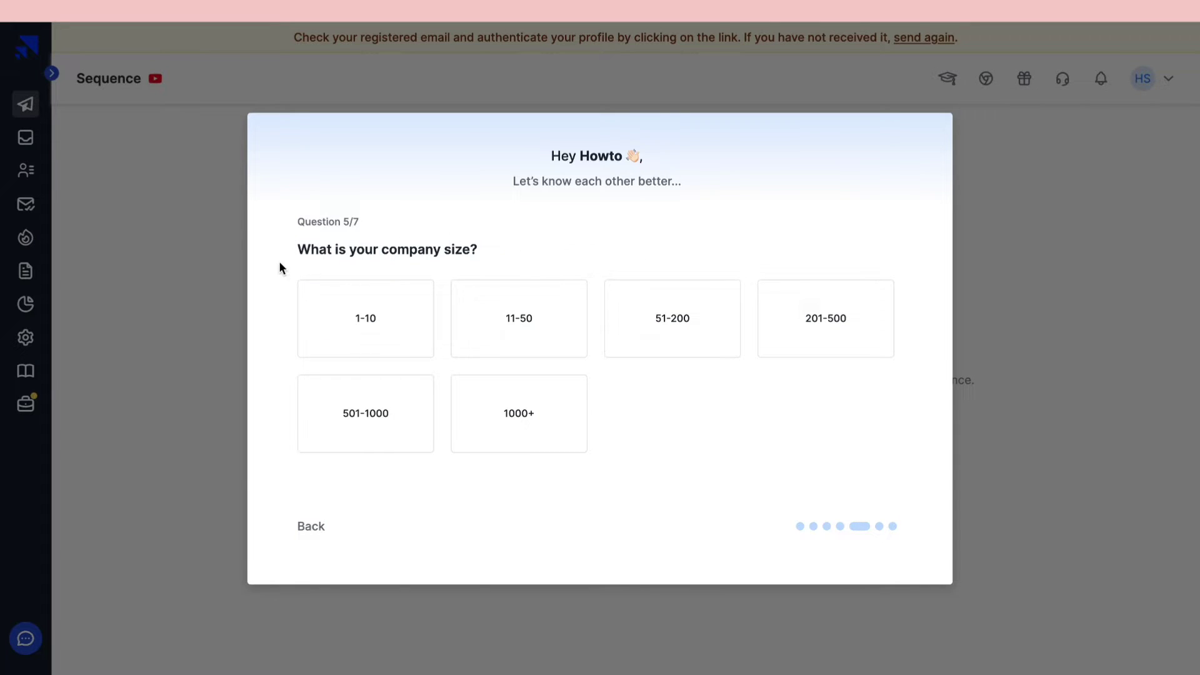
click(356, 329)
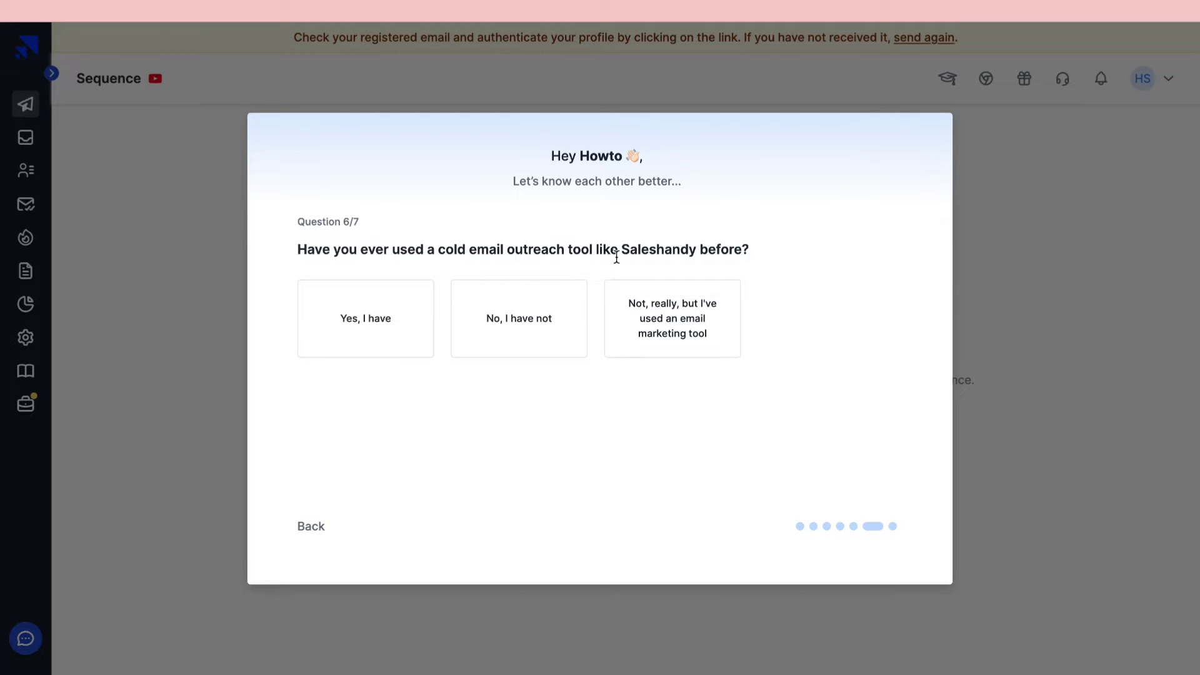
click(356, 308)
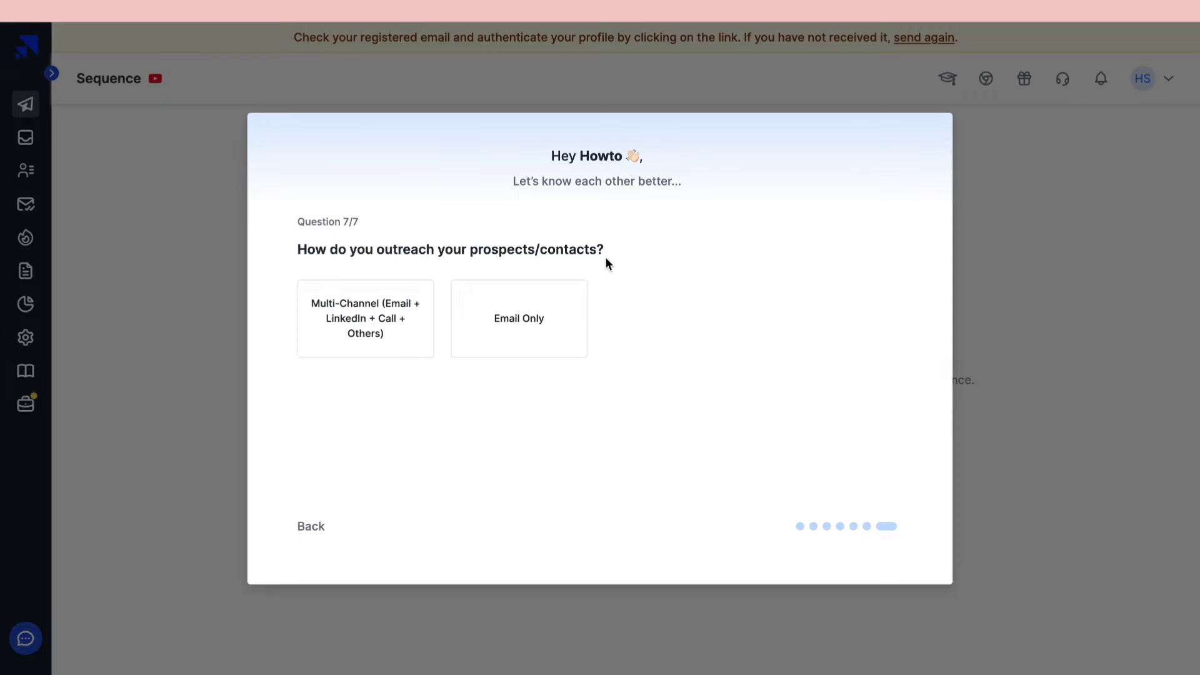
click(333, 303)
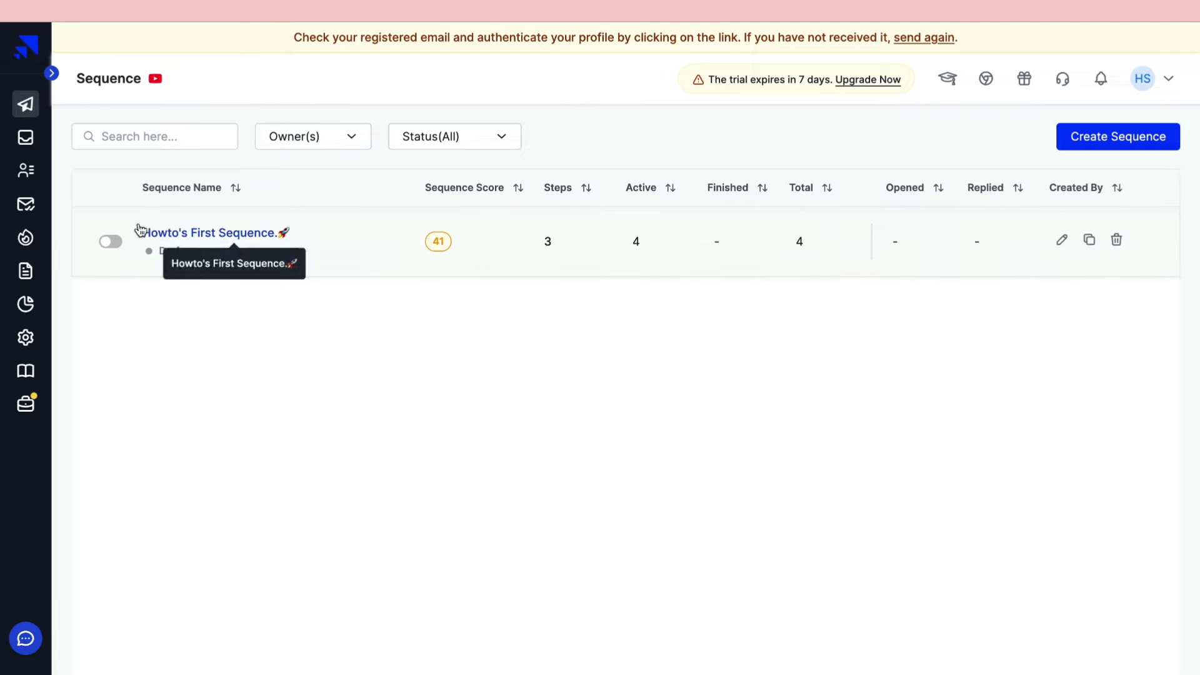
Visit the Unified Inbox, Prospects, 1:1 Email Insights and Email Warm-up pages
click(26, 139)
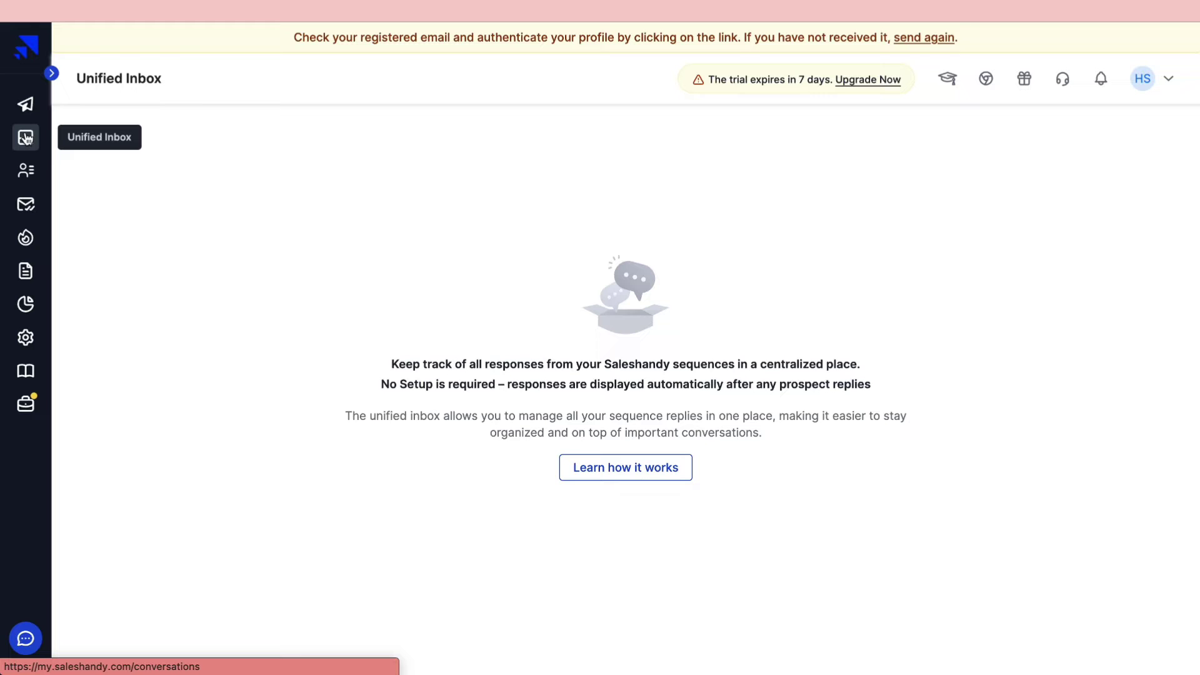
click(27, 170)
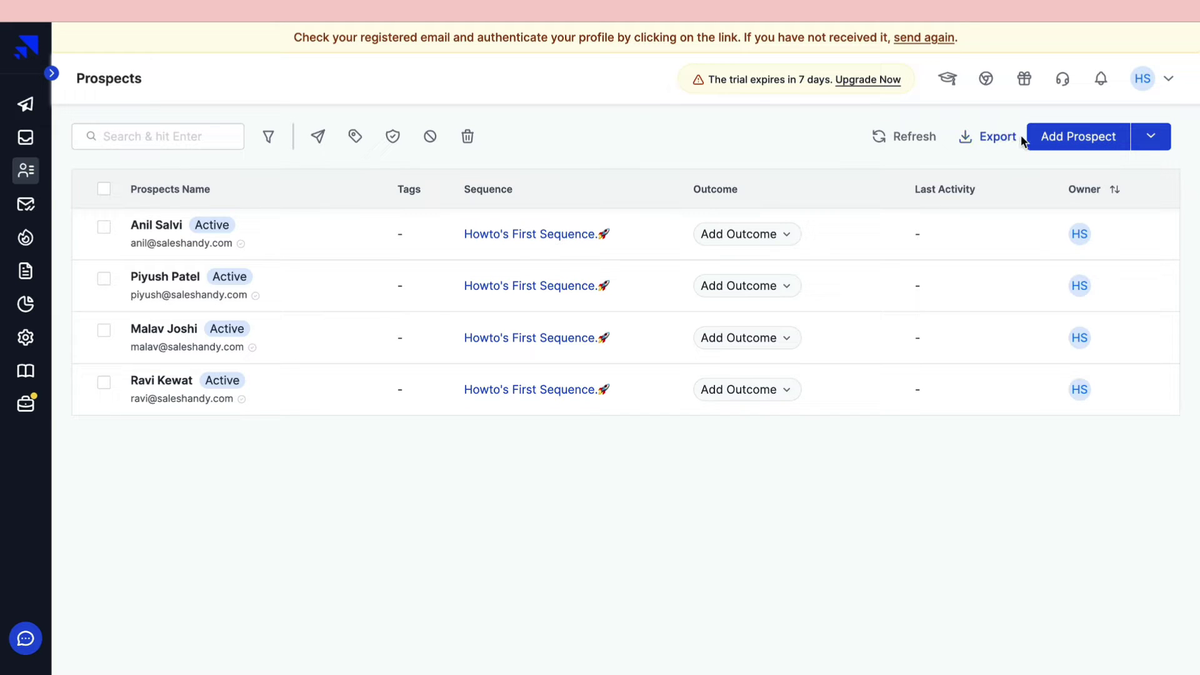
click(27, 205)
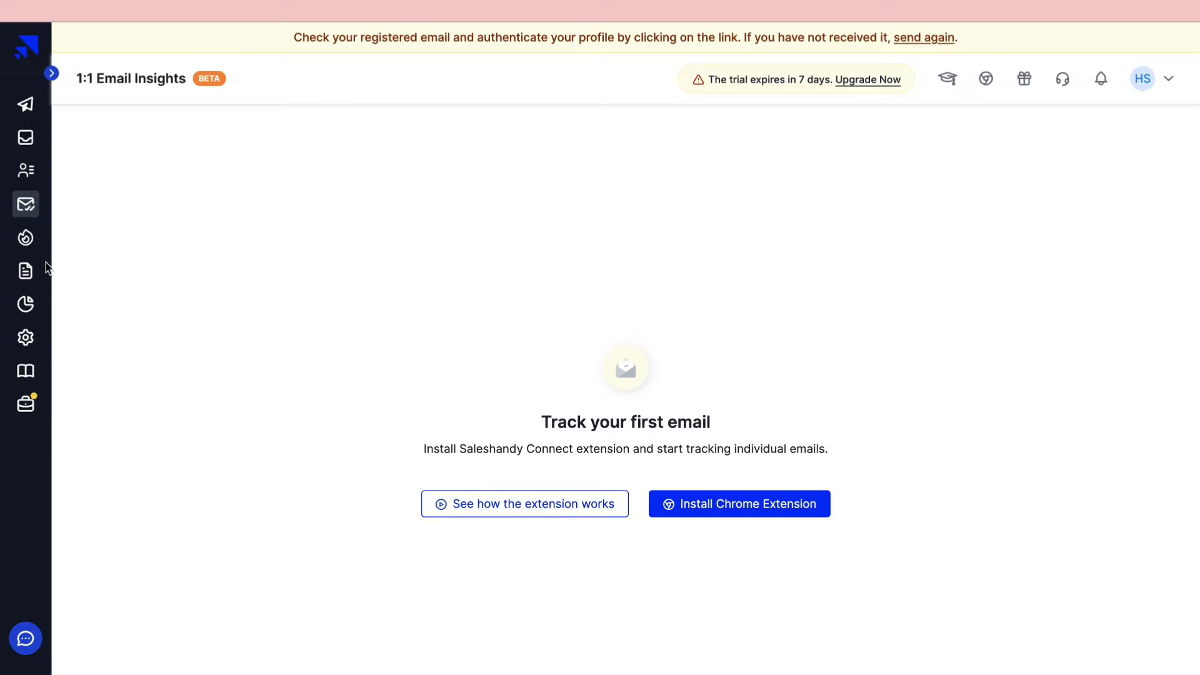
click(26, 240)
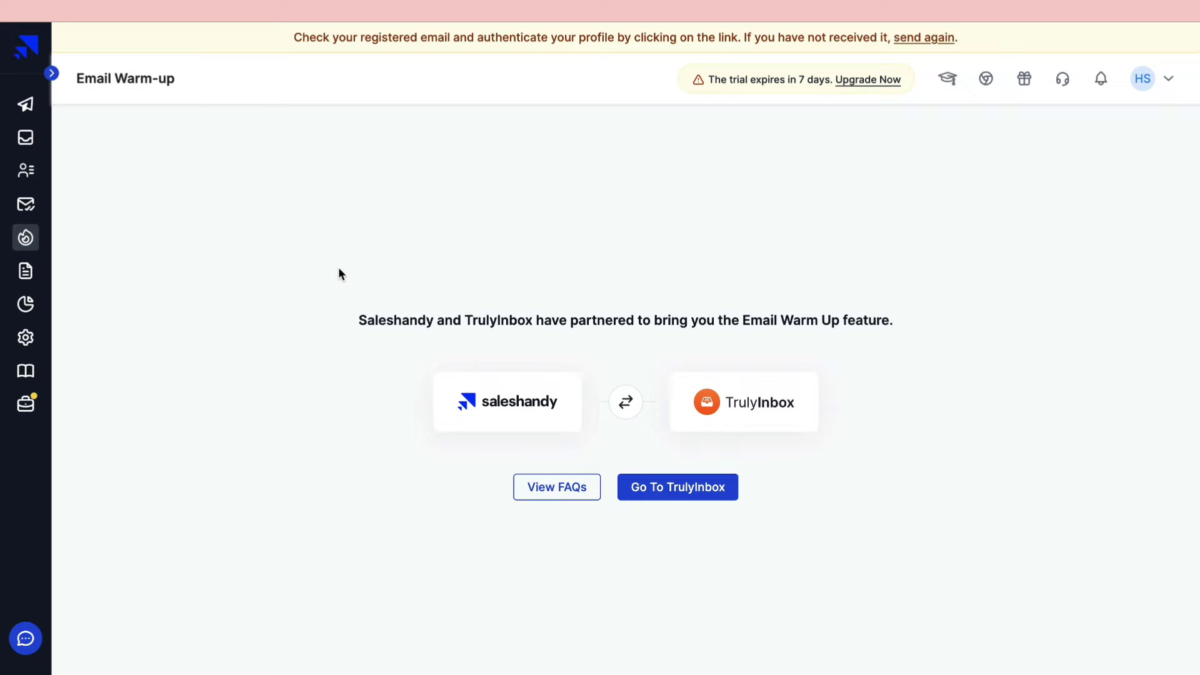
Visit Templates and Reports, then open Settings and dismiss the chat assistant popup
click(25, 271)
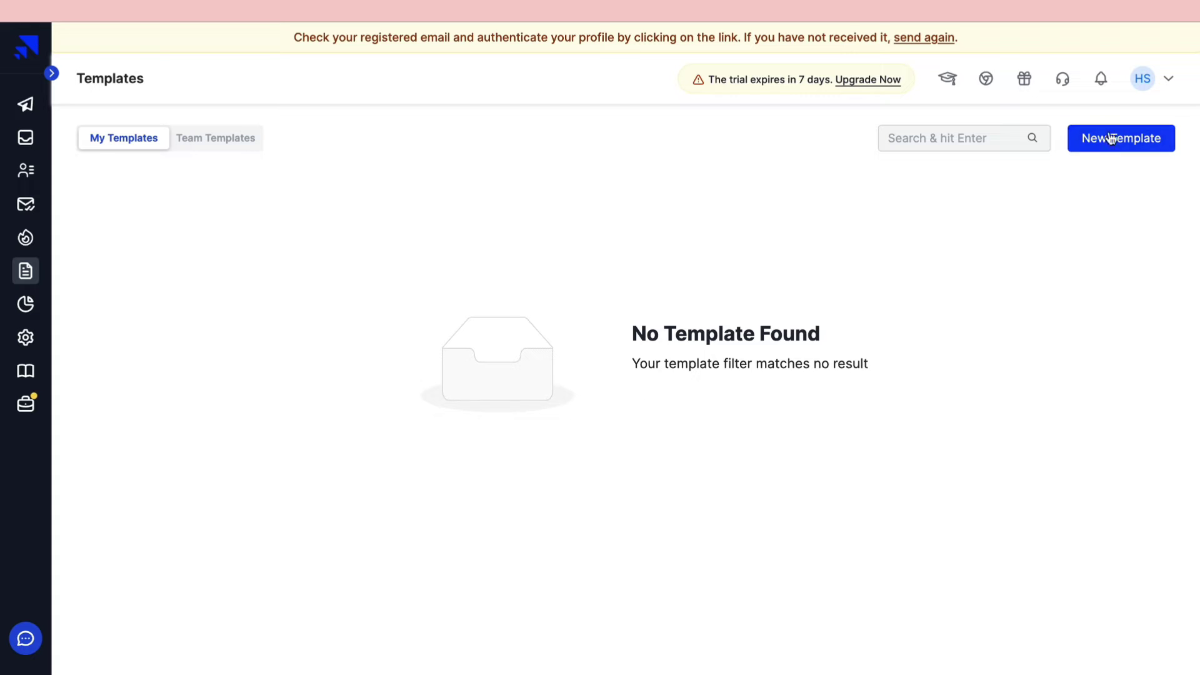
click(26, 304)
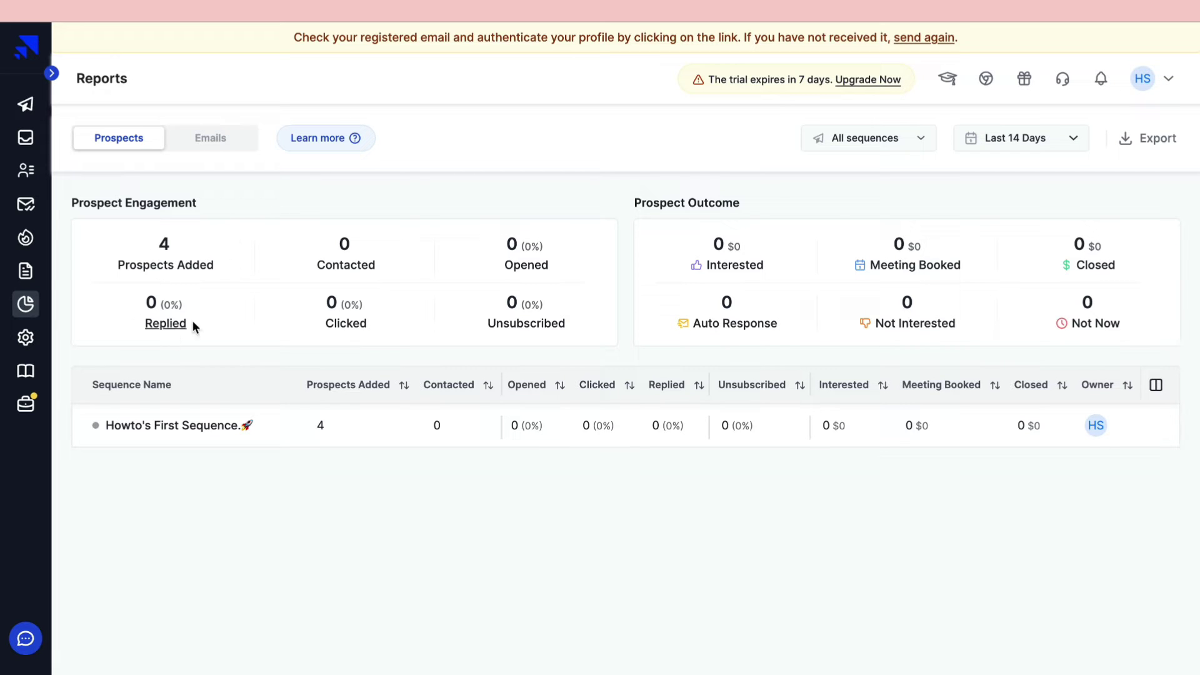
mouse_move(352, 274)
click(25, 337)
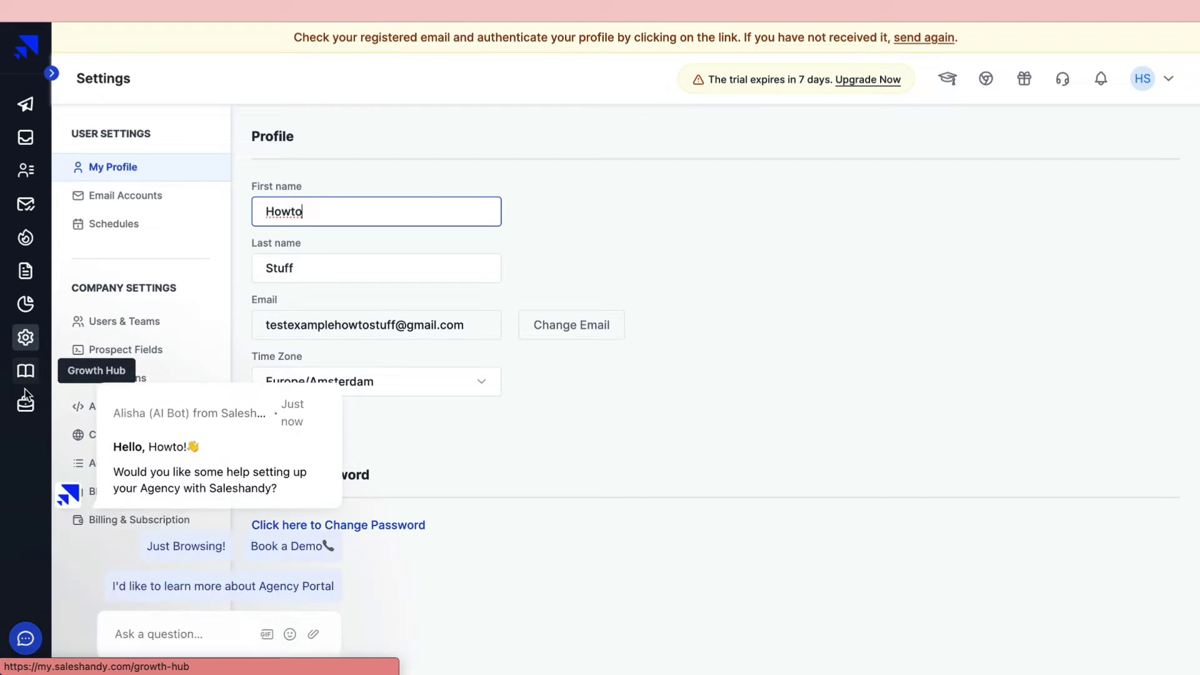
click(25, 402)
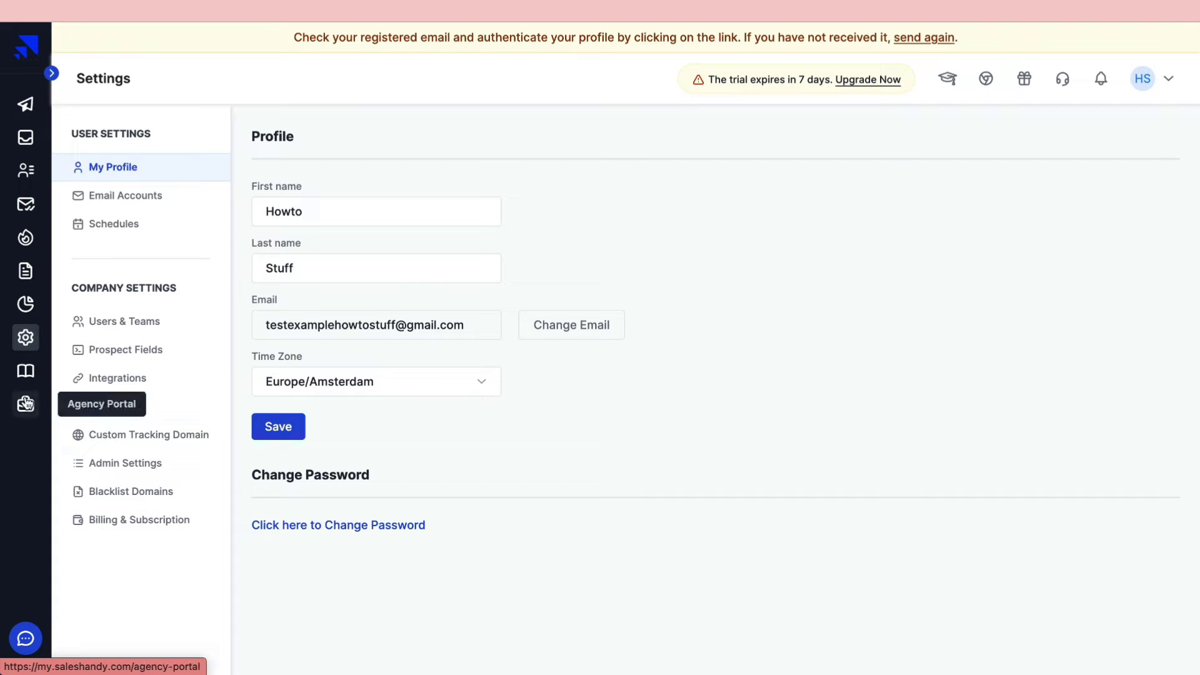
Create a new sequence and add its first email step
click(25, 112)
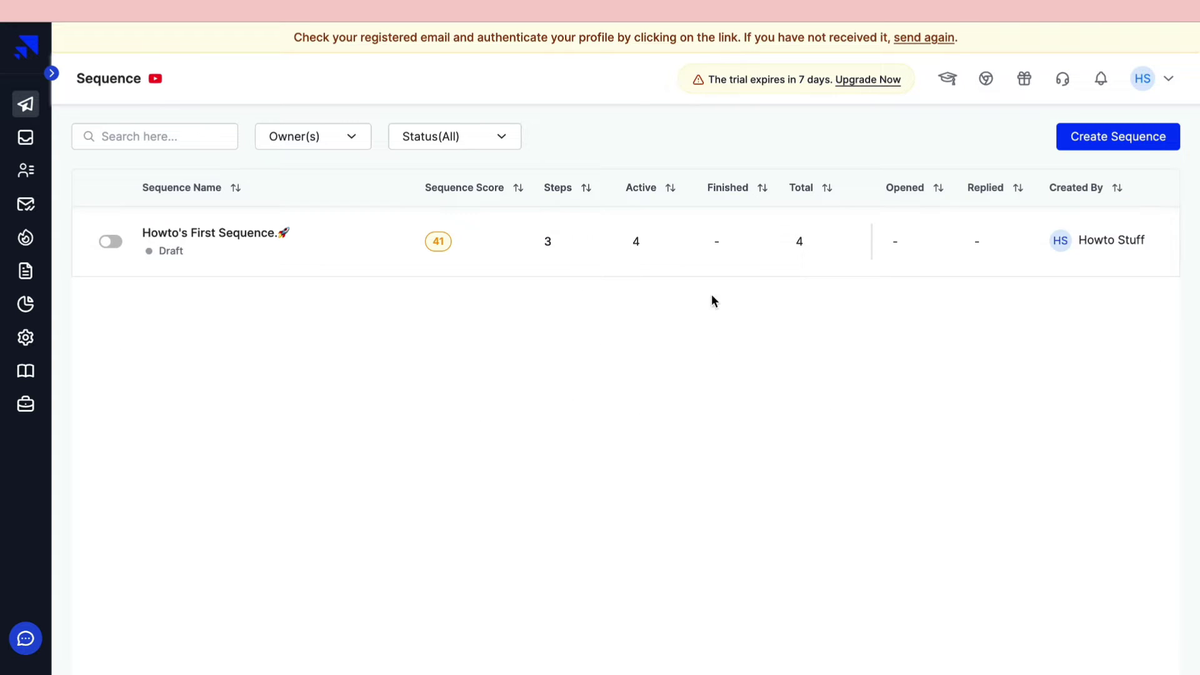
click(1127, 139)
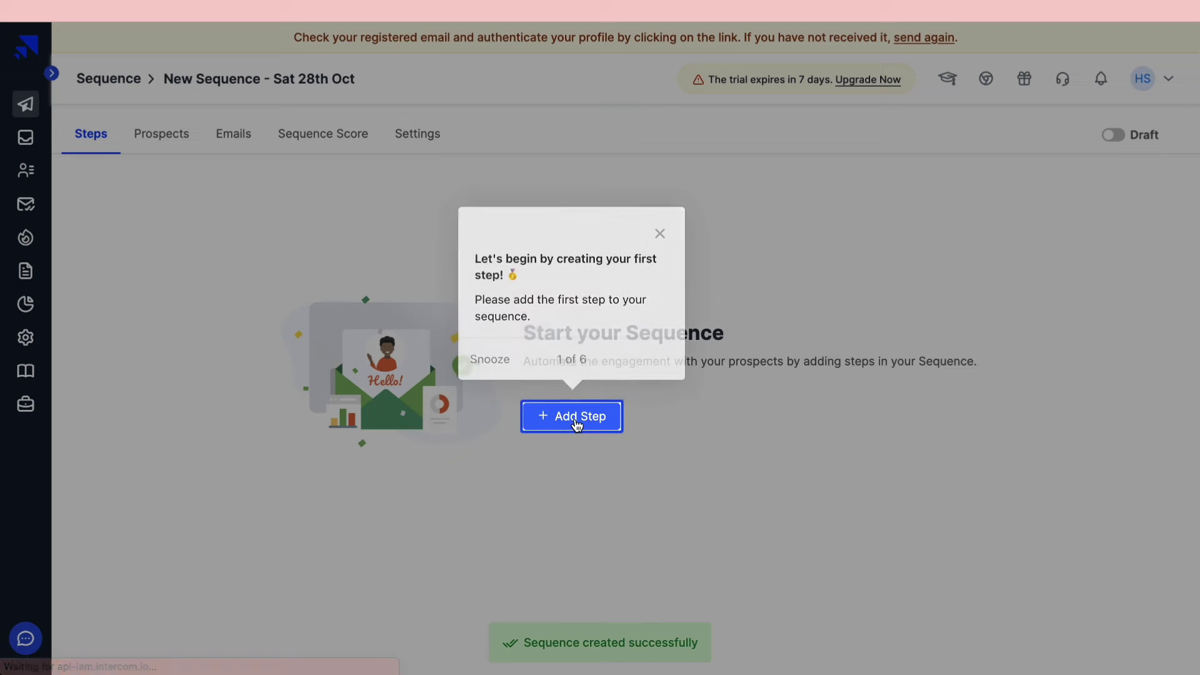
click(576, 418)
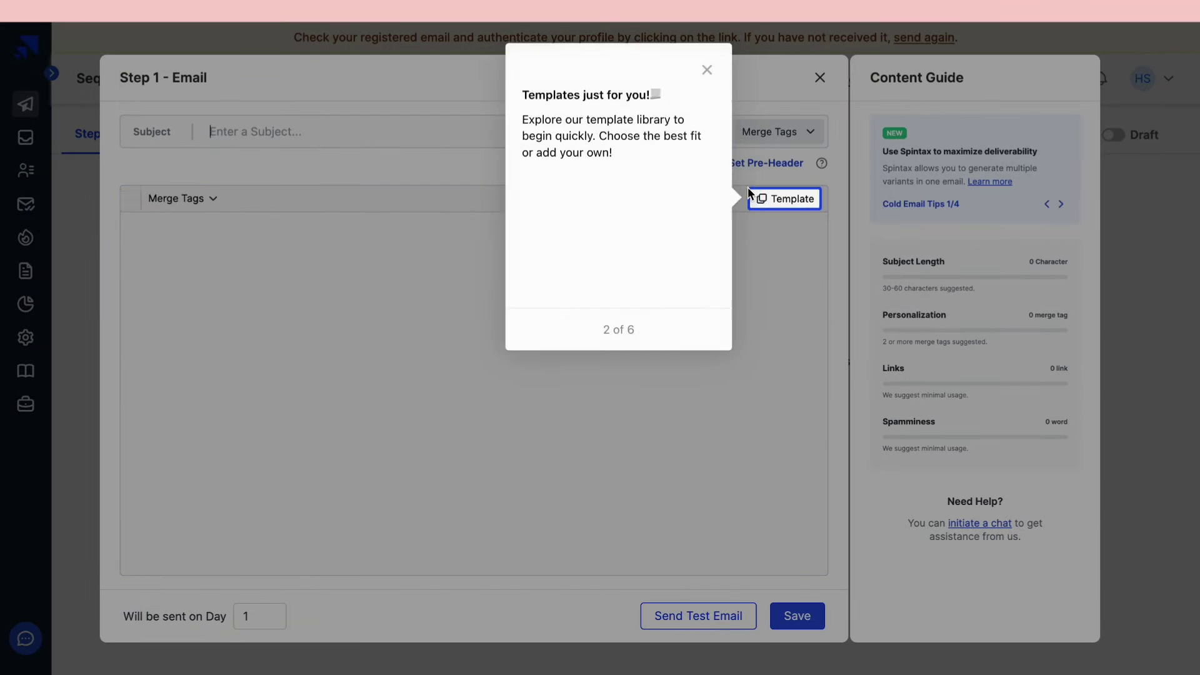
click(203, 119)
drag(130, 88, 223, 74)
Write the Day 1 email with subject 'hi' and body 'hello everyone', then close Send Test Email
click(254, 77)
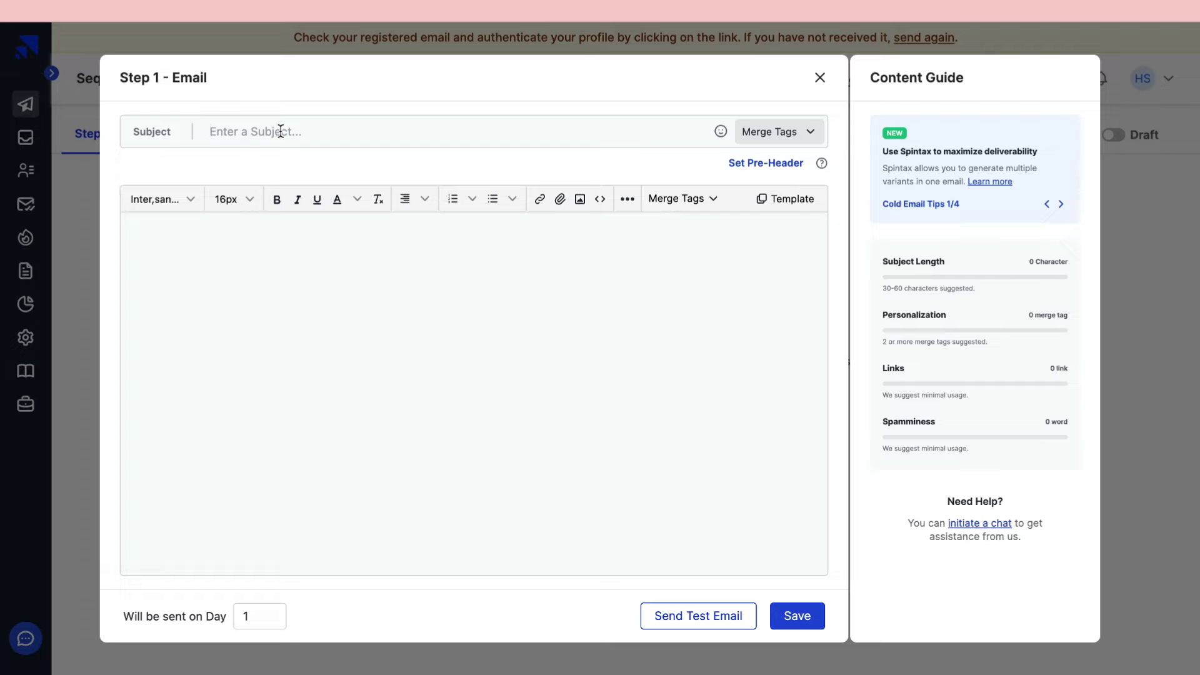
text(hi)
click(221, 298)
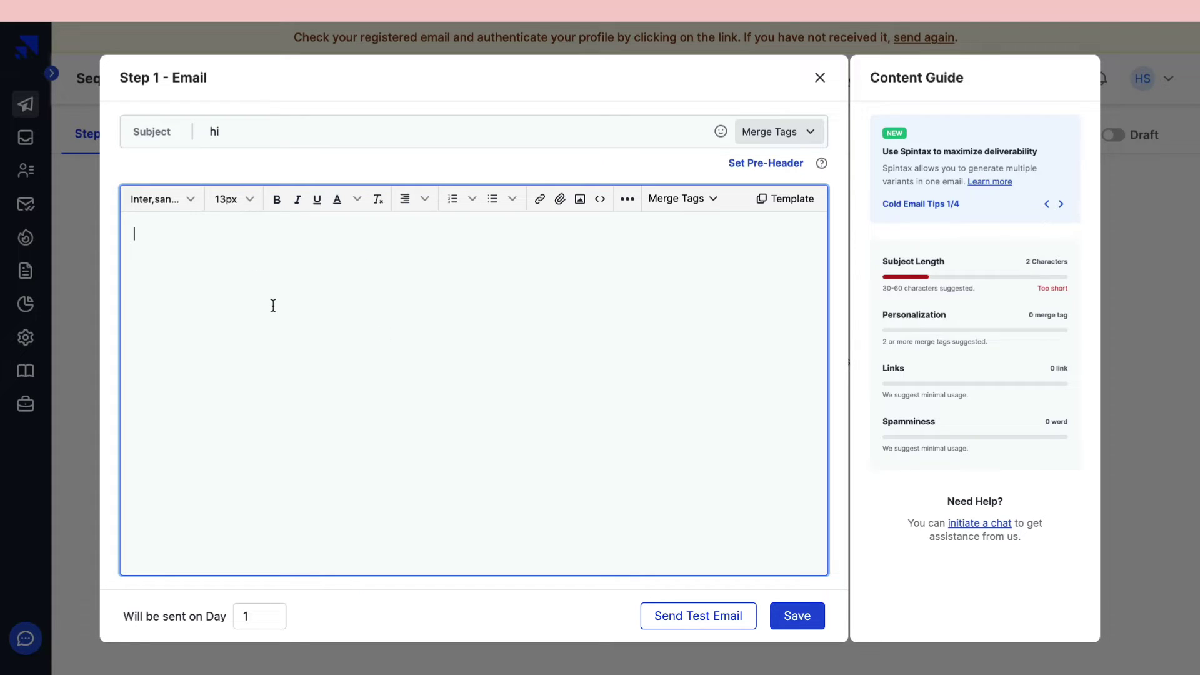
text(hello everyone)
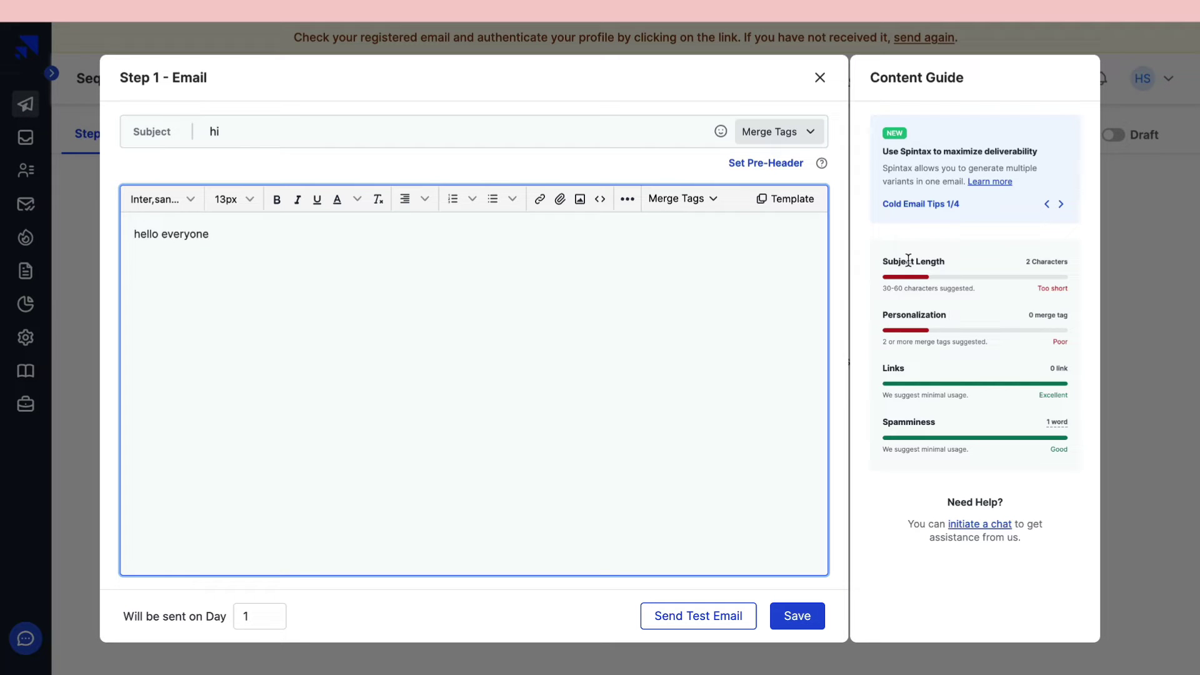
click(260, 617)
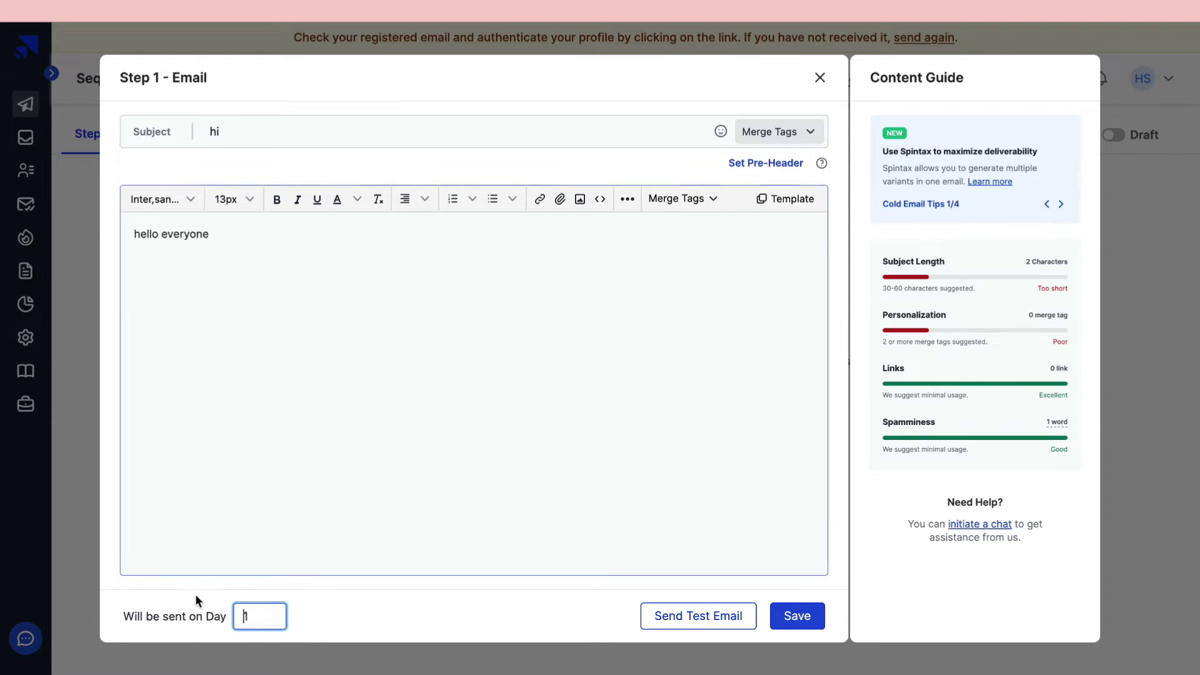
click(239, 376)
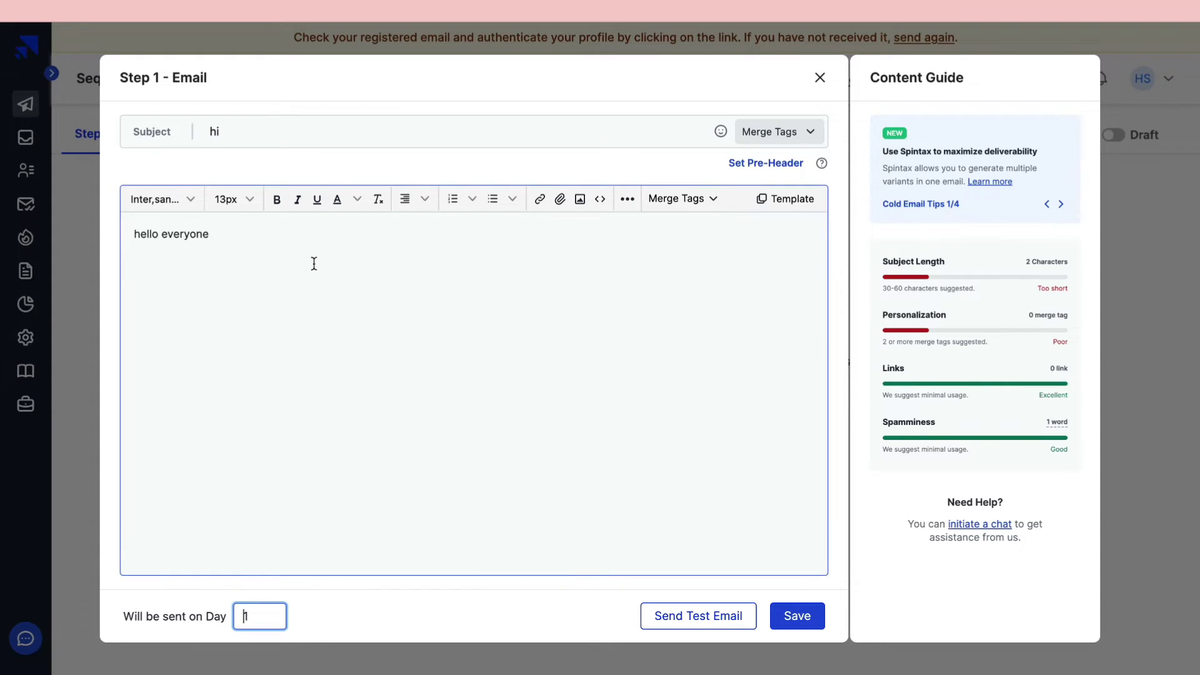
click(684, 609)
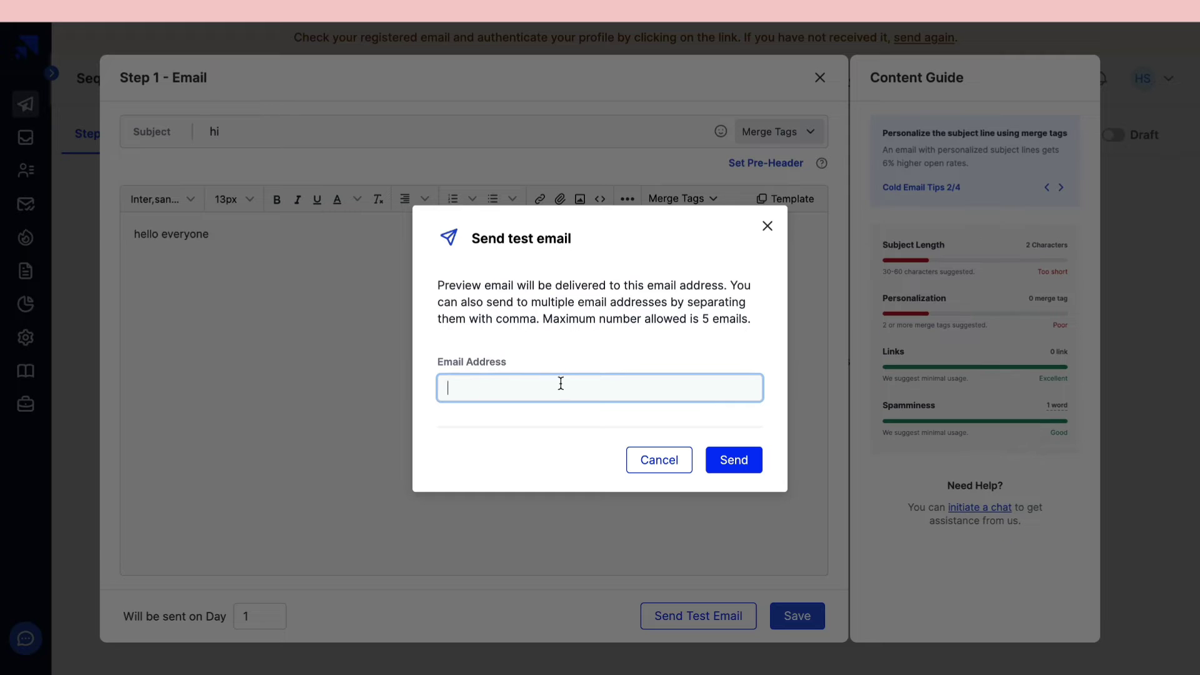
key(Escape)
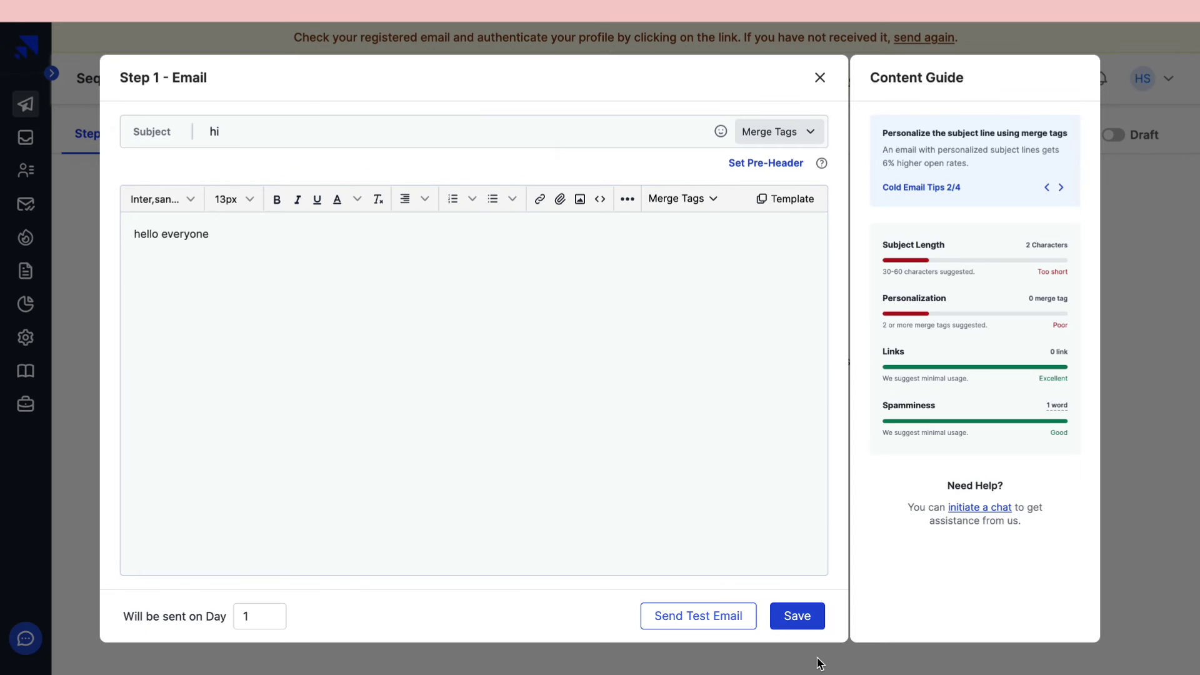
Save step 1, then add step 2 sent 1 day later with subject '{{First Name}} watch this'
click(792, 616)
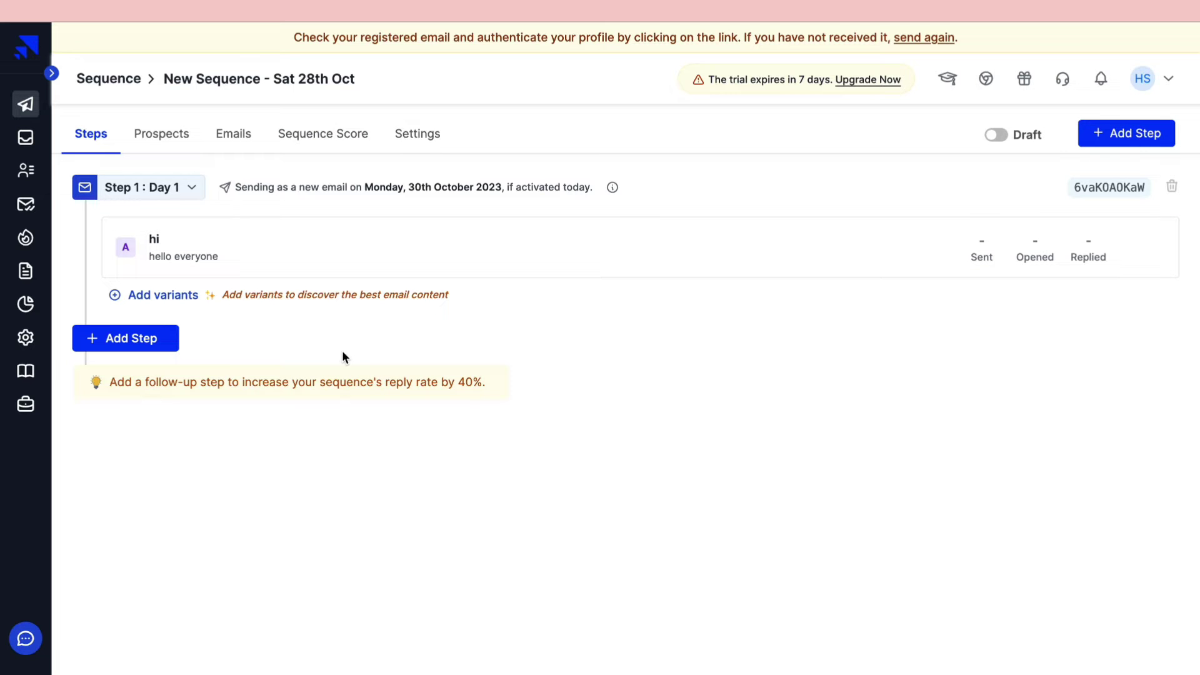
click(129, 342)
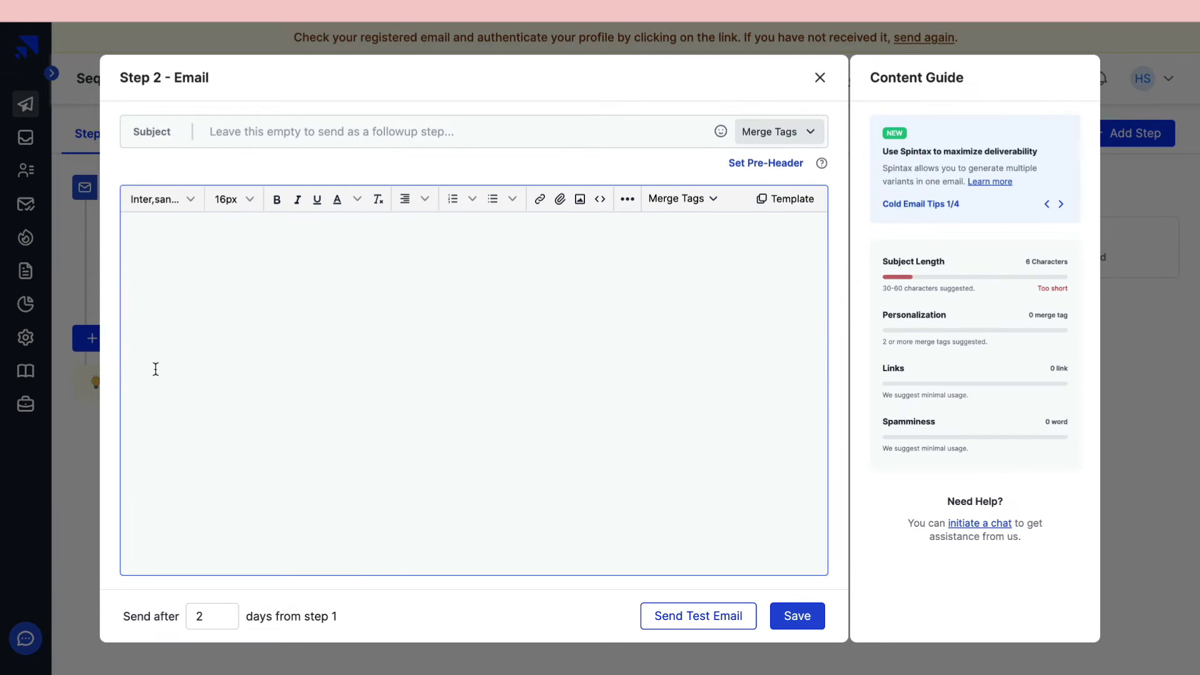
click(230, 622)
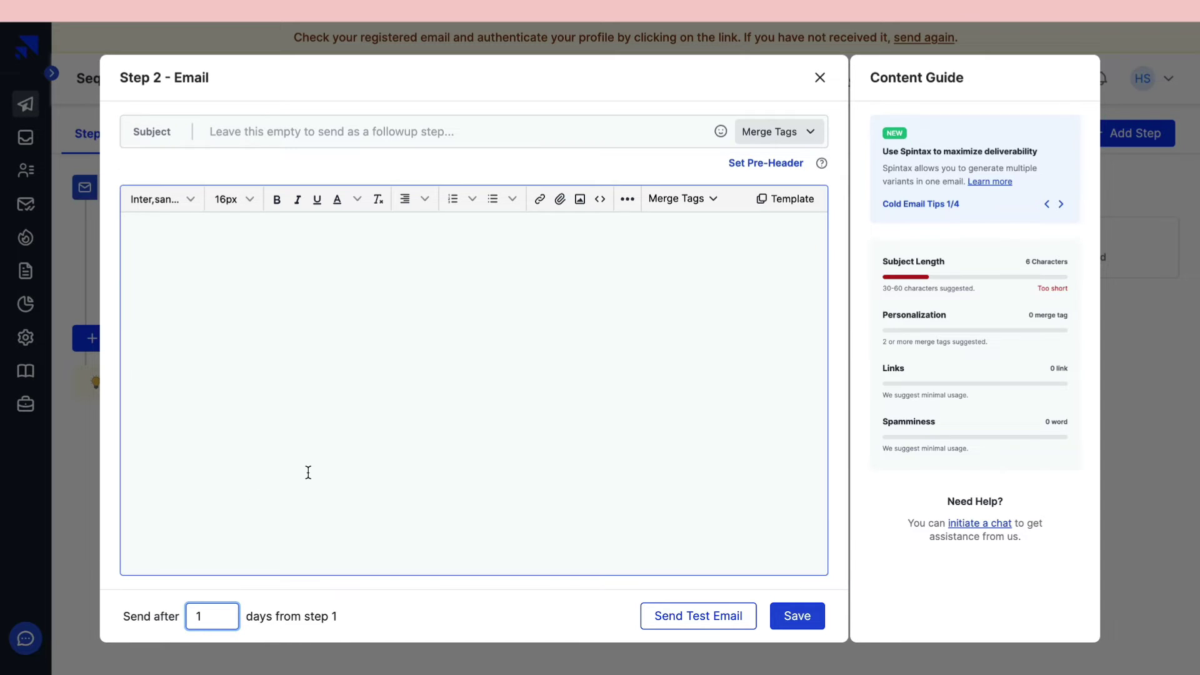
click(250, 132)
click(762, 133)
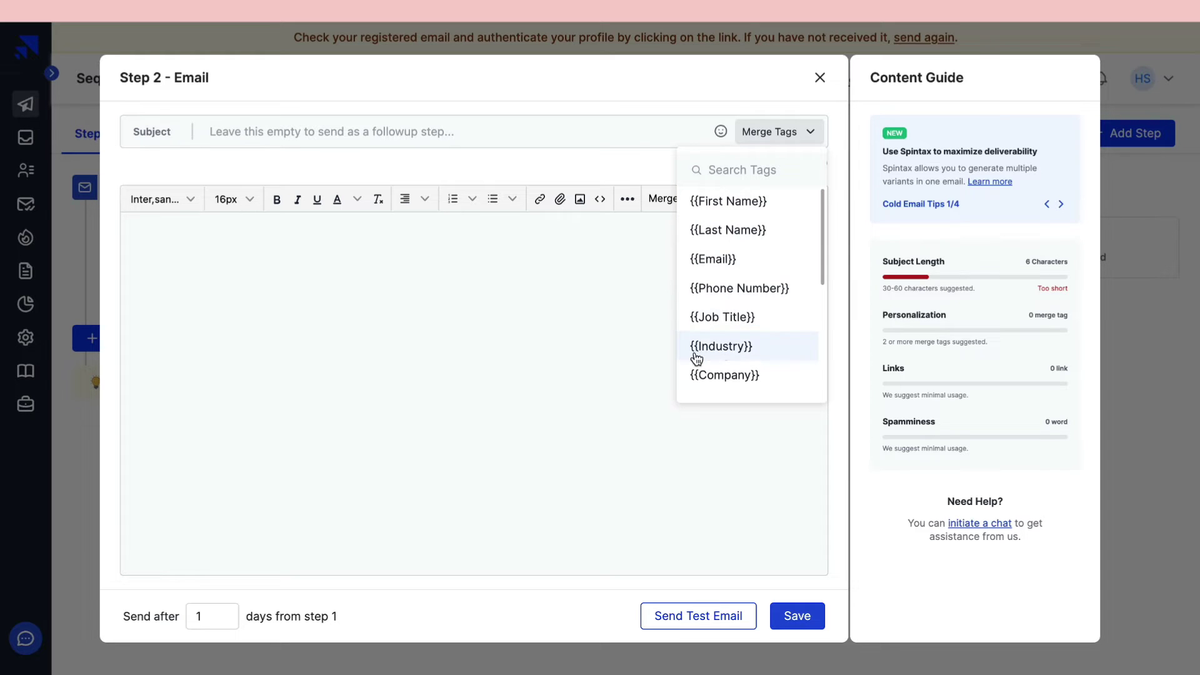
click(744, 205)
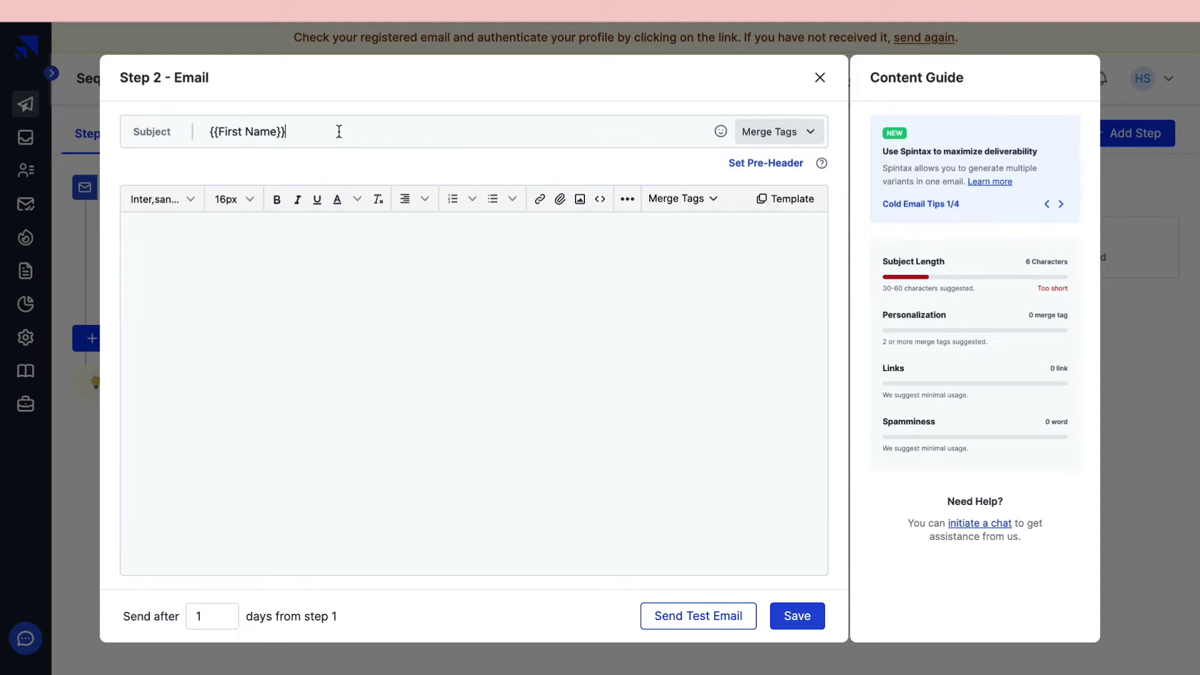
text(watch this)
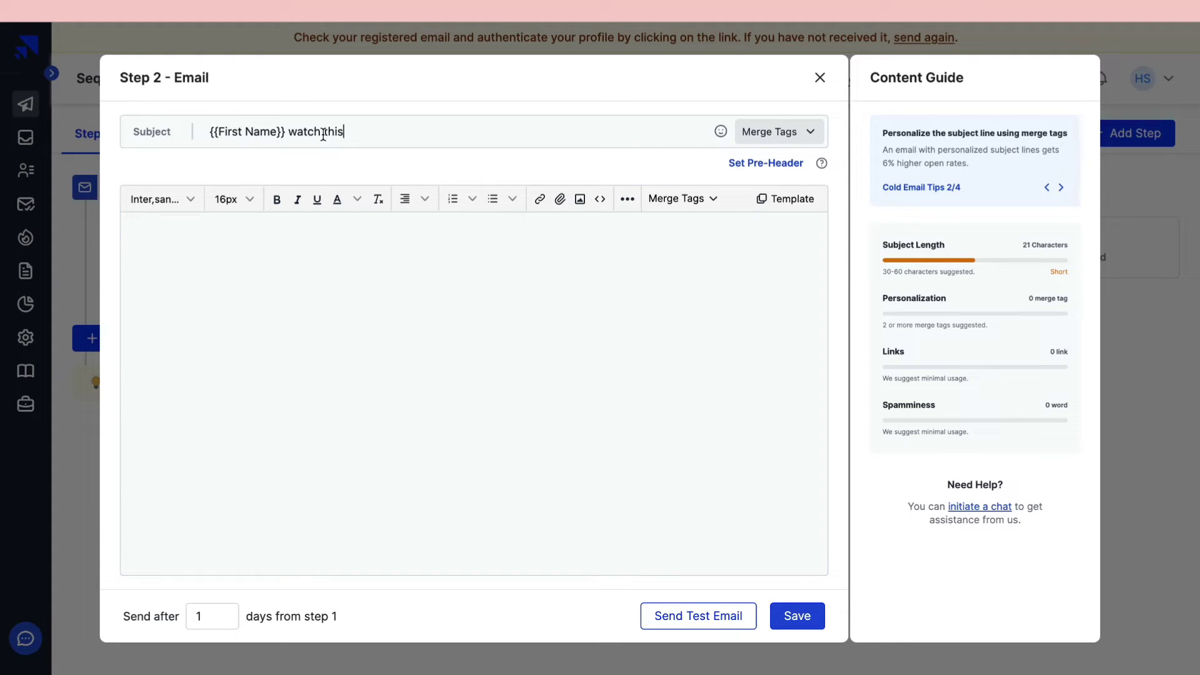
Browse the Saleshandy Library templates and preview Addressing pain points
click(786, 201)
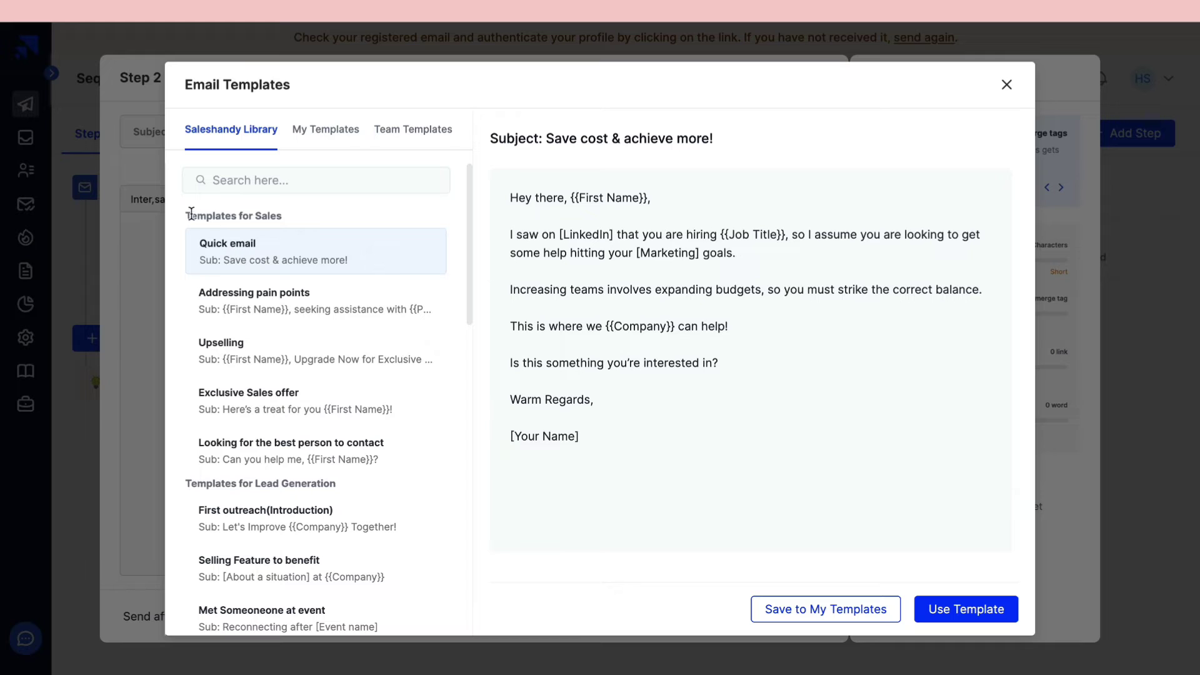
scroll(289, 215, down, 1)
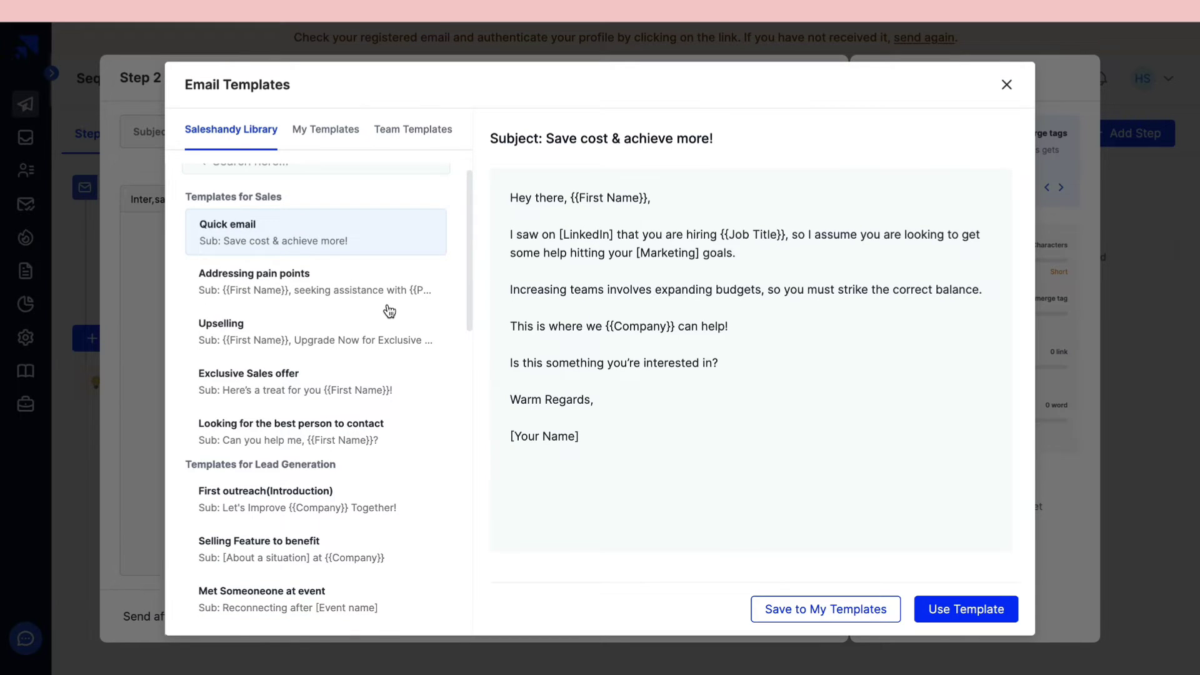
scroll(388, 311, down, 3)
drag(188, 329, 339, 327)
click(373, 329)
scroll(373, 328, down, 1)
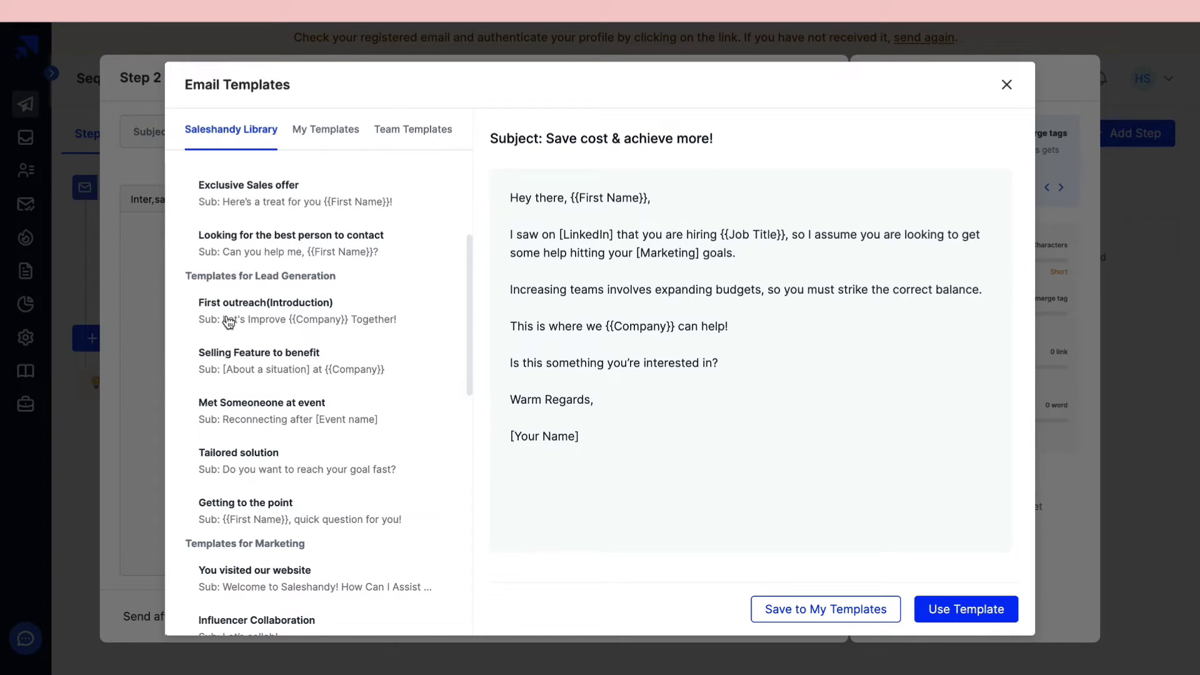
scroll(341, 362, down, 10)
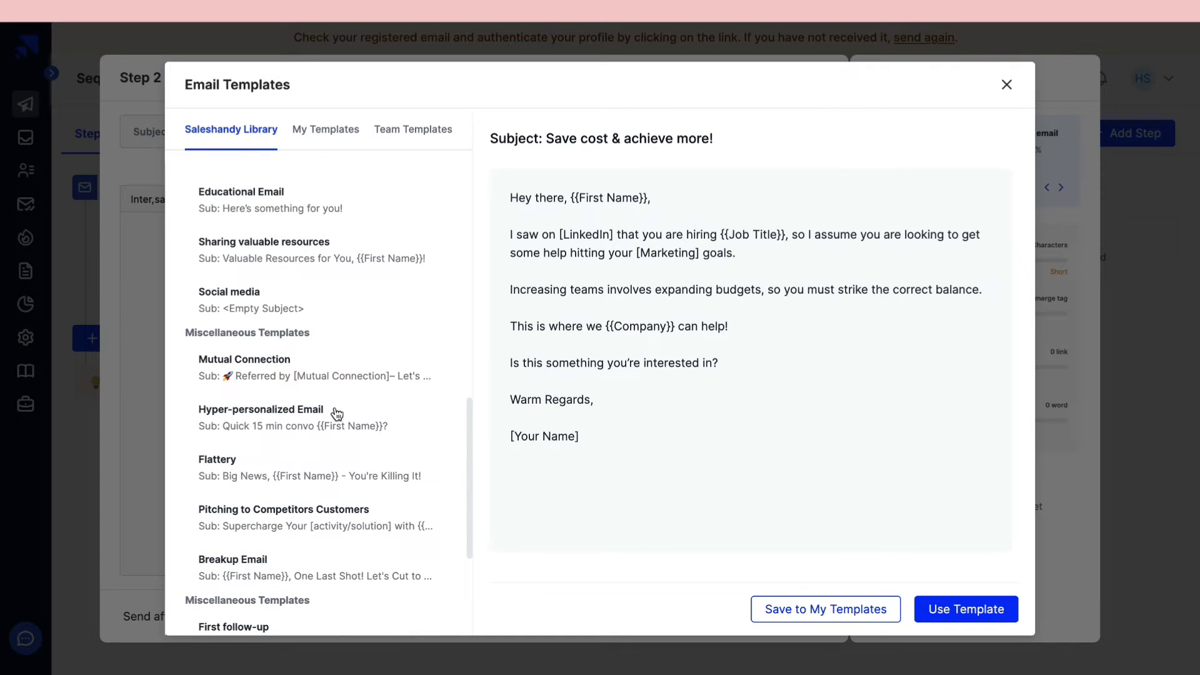
scroll(319, 442, down, 4)
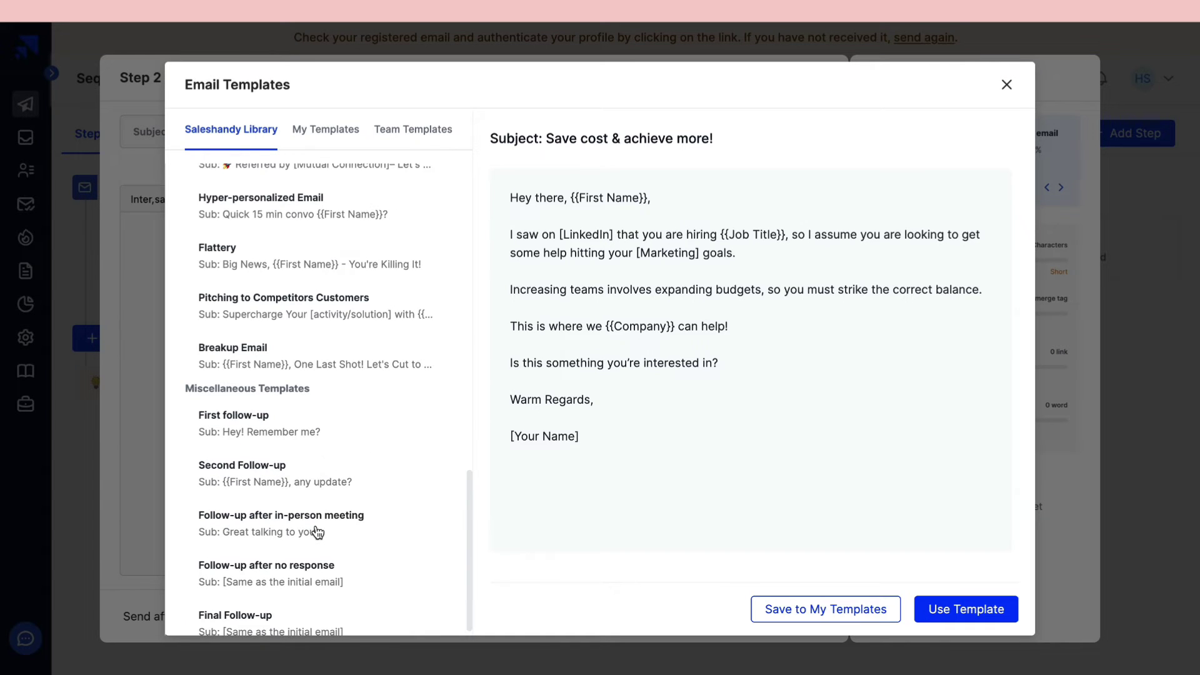
scroll(317, 531, up, 15)
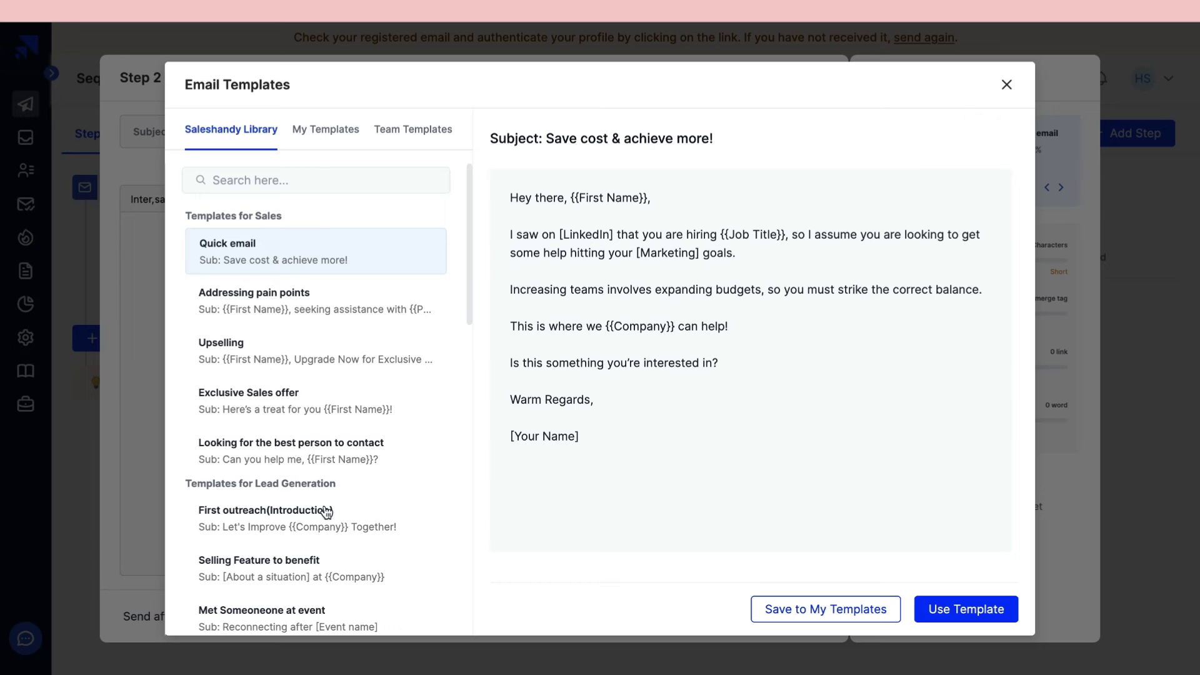
click(289, 310)
scroll(622, 300, down, 1)
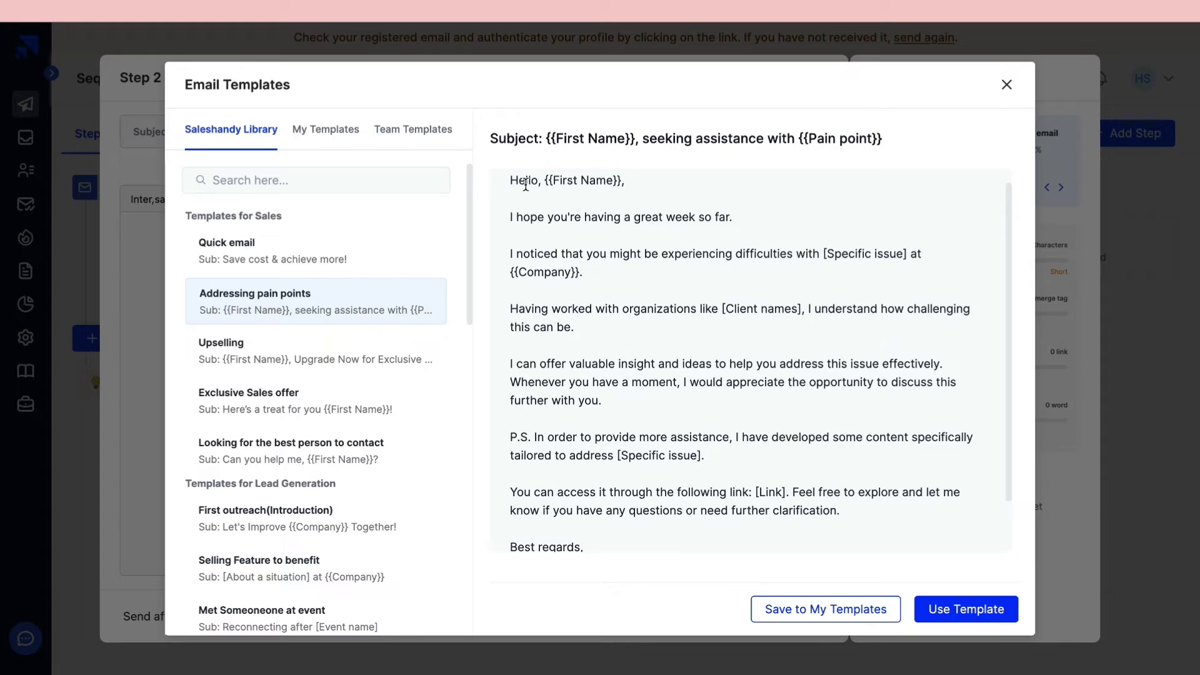
scroll(594, 370, down, 1)
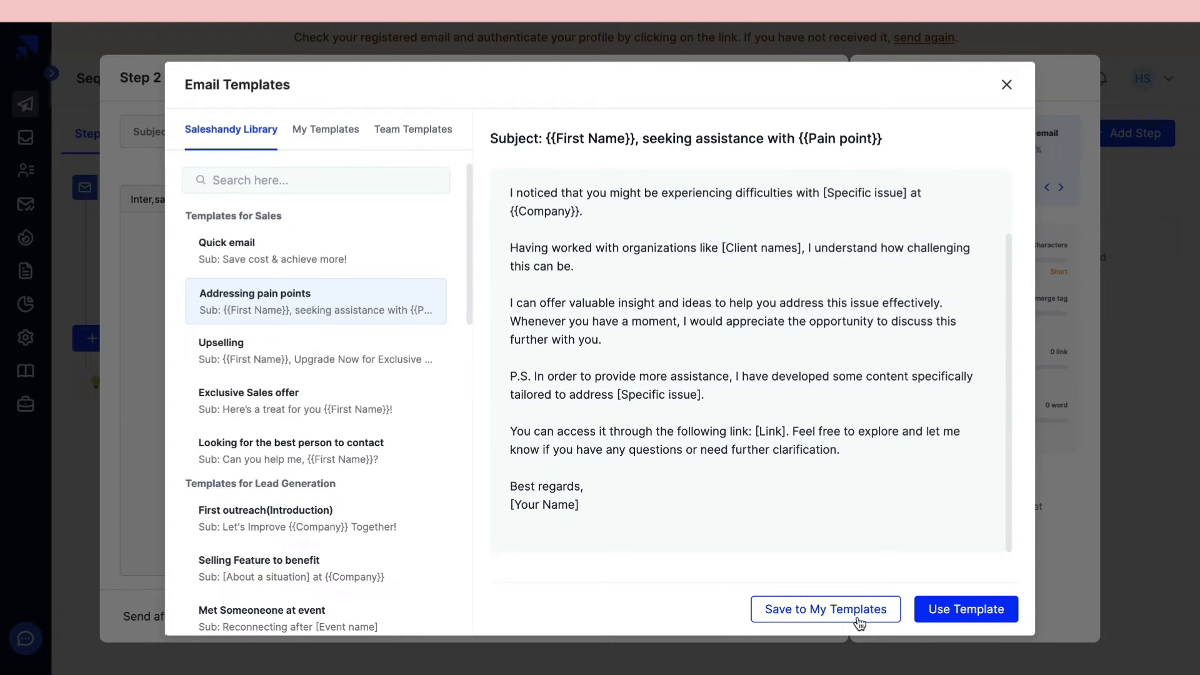
Save Addressing pain points to My Templates and apply it to the Day 2 email
click(820, 611)
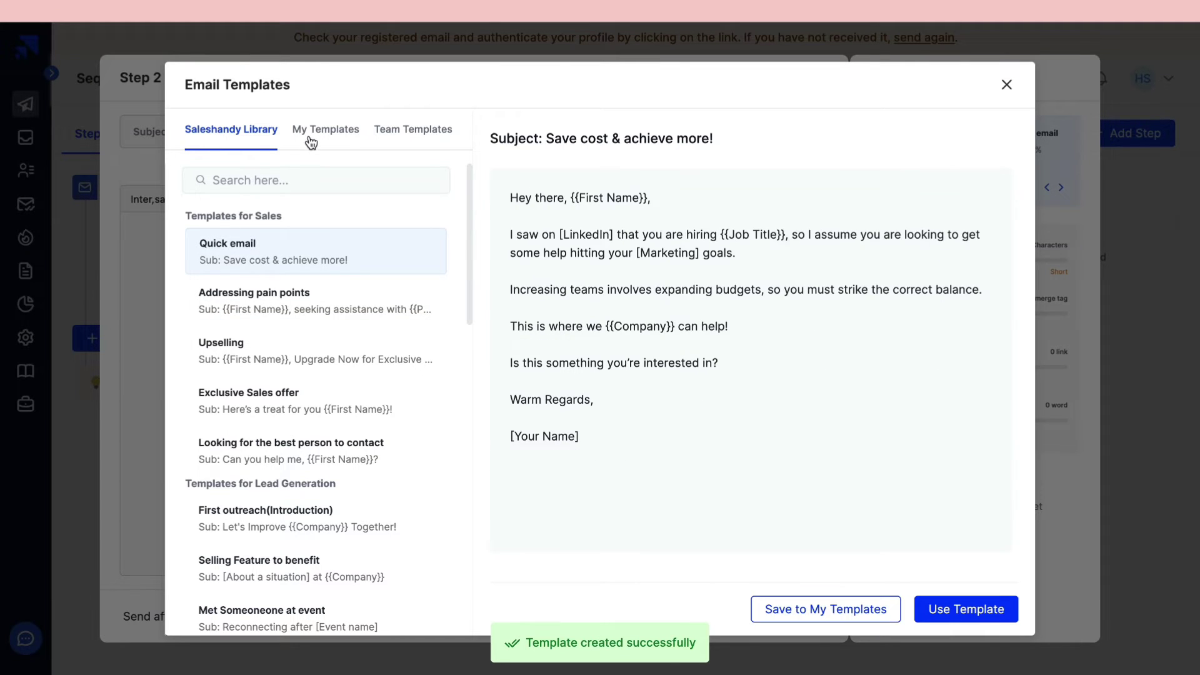
click(315, 138)
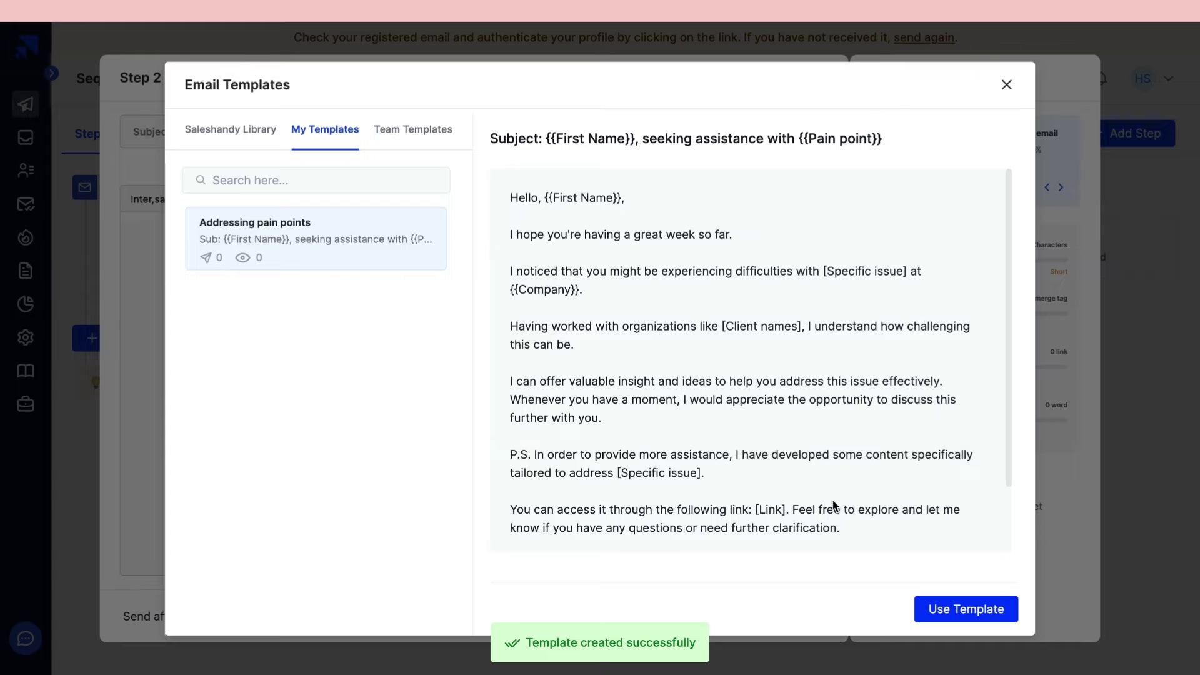
click(963, 610)
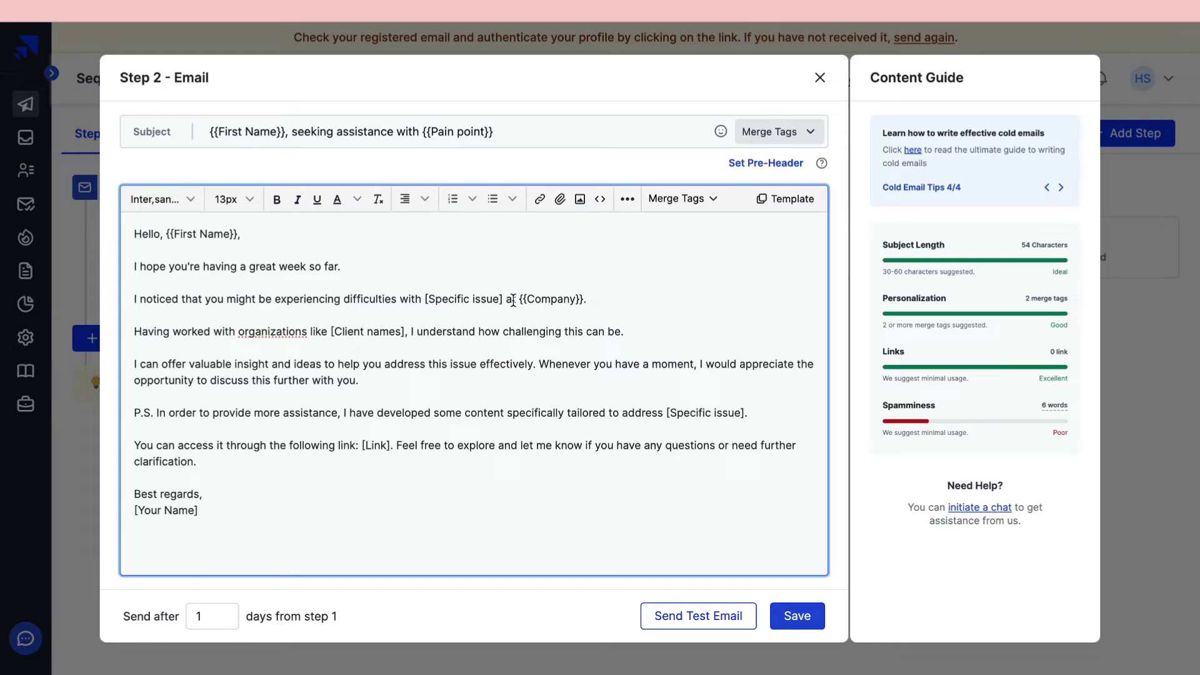
Review the [Specific issue] placeholder in the template text and save the Day 2 email
drag(504, 299, 422, 297)
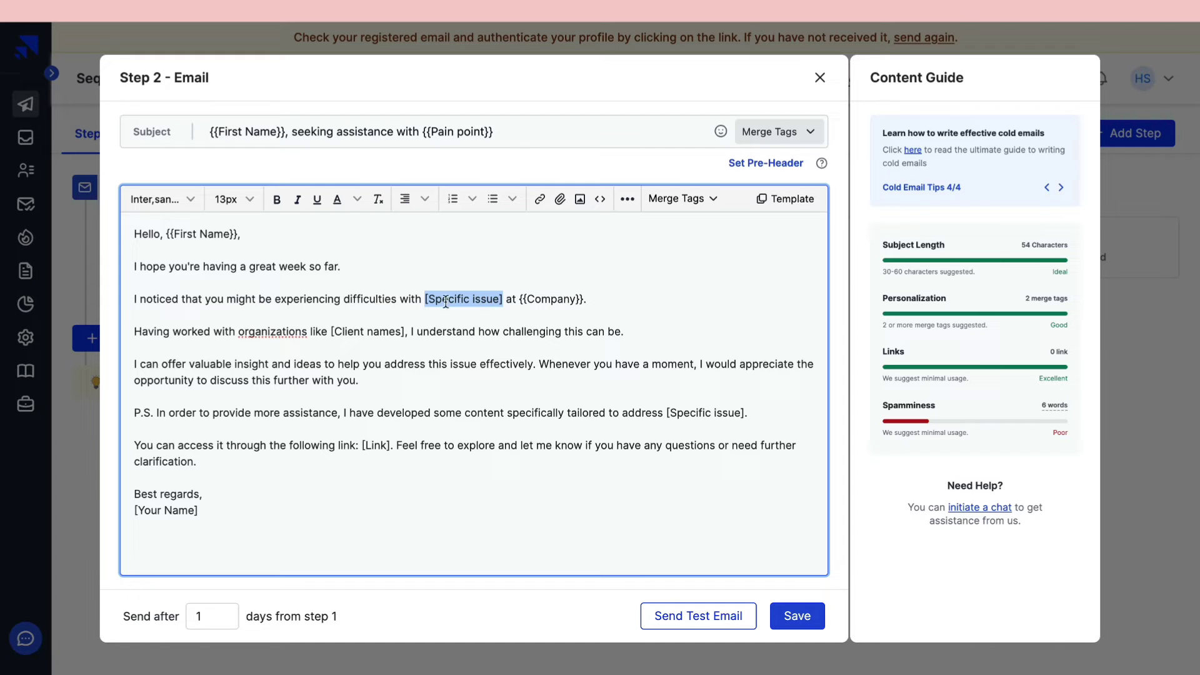
click(327, 331)
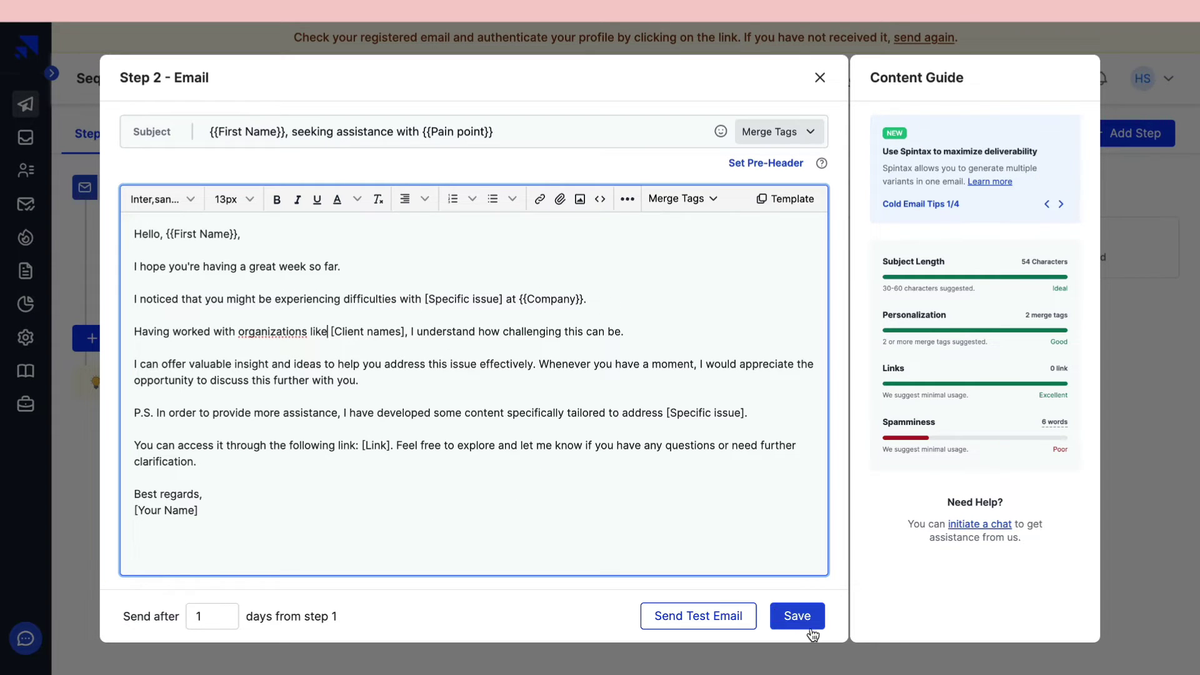
click(792, 617)
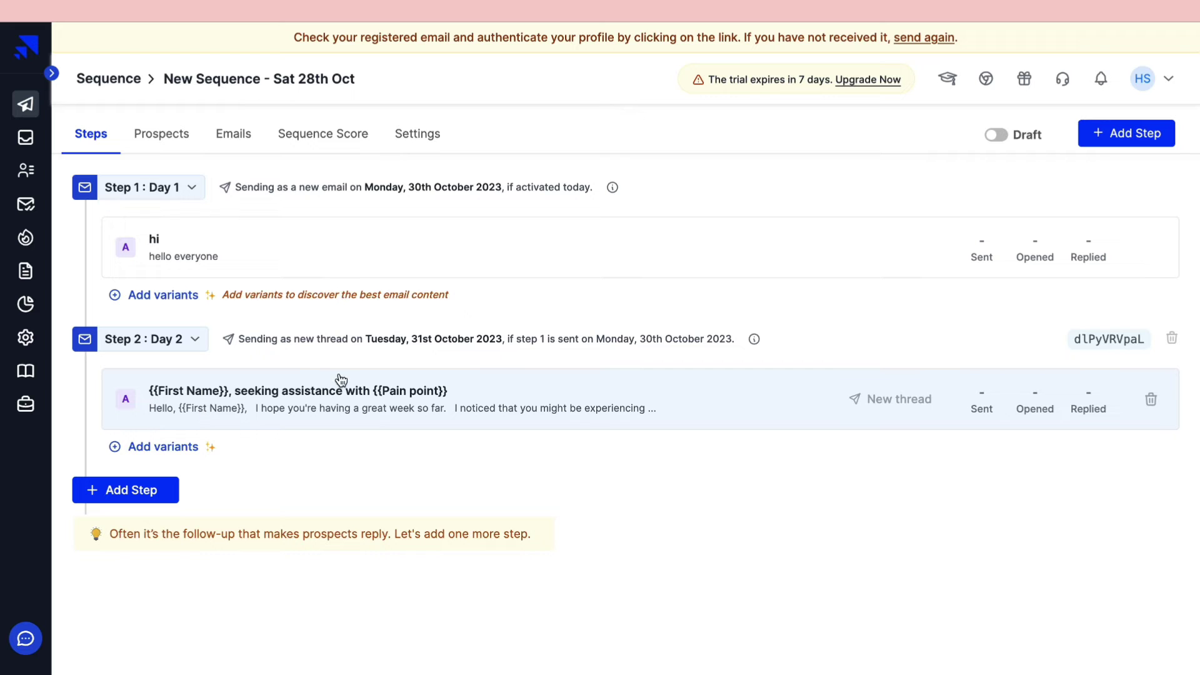
Add variant B with 'f' to Step 2, keep B enabled, and disable variant A
click(126, 446)
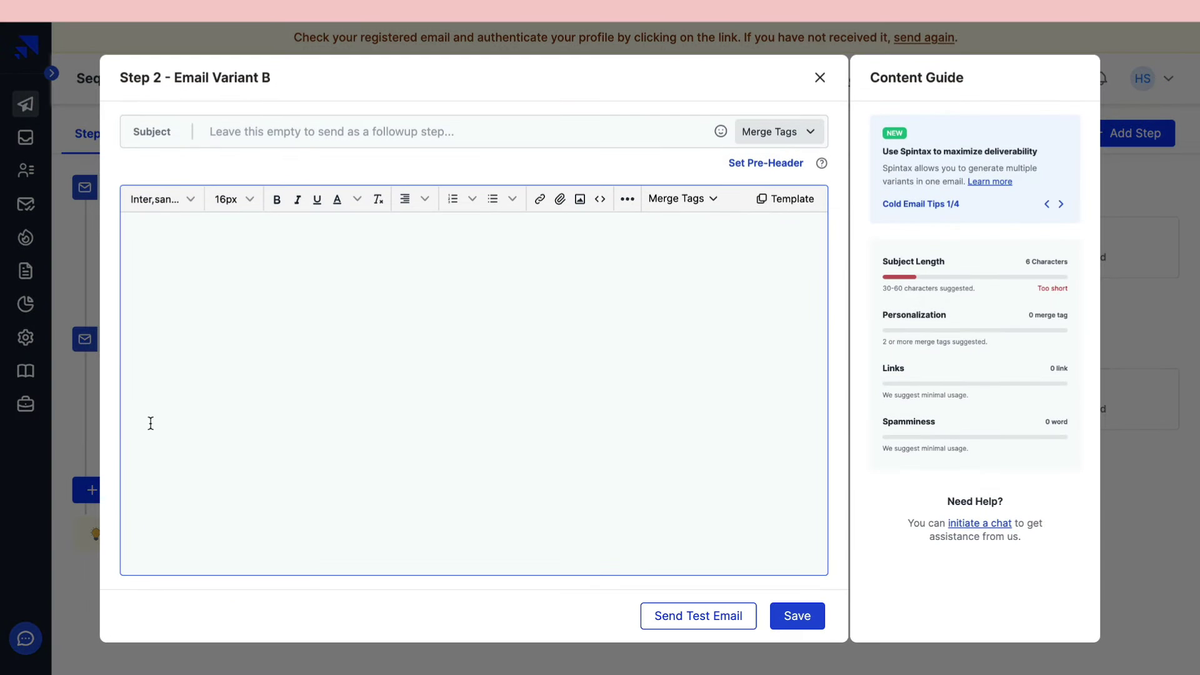
click(819, 618)
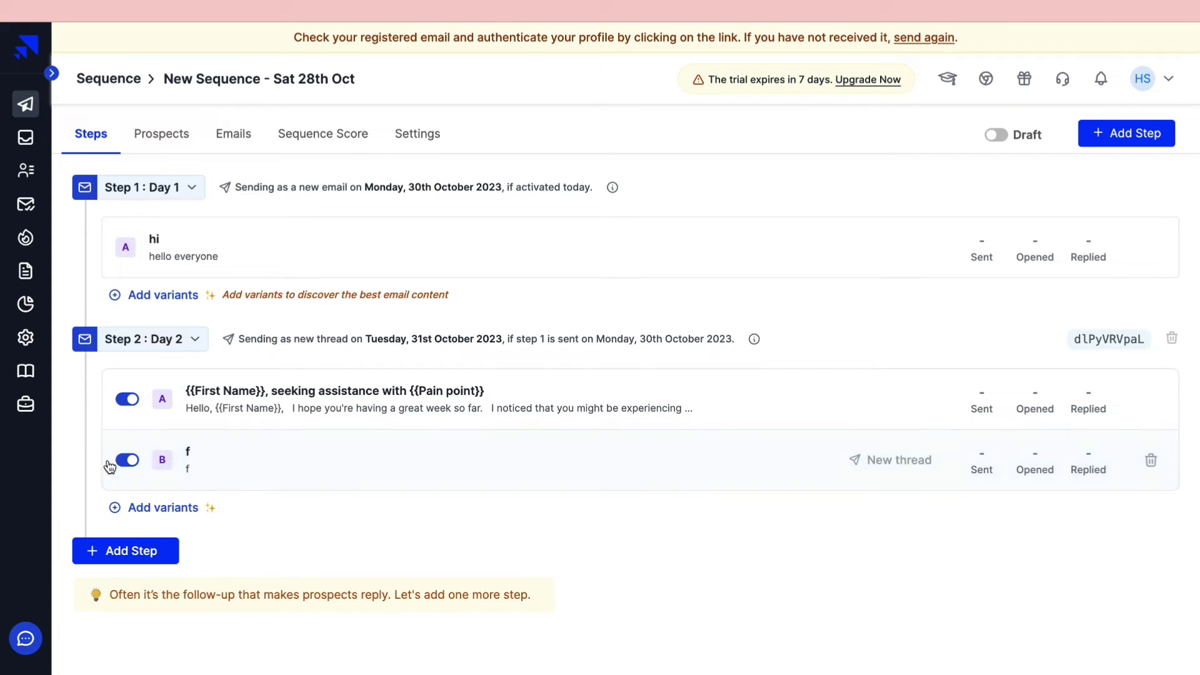
click(127, 460)
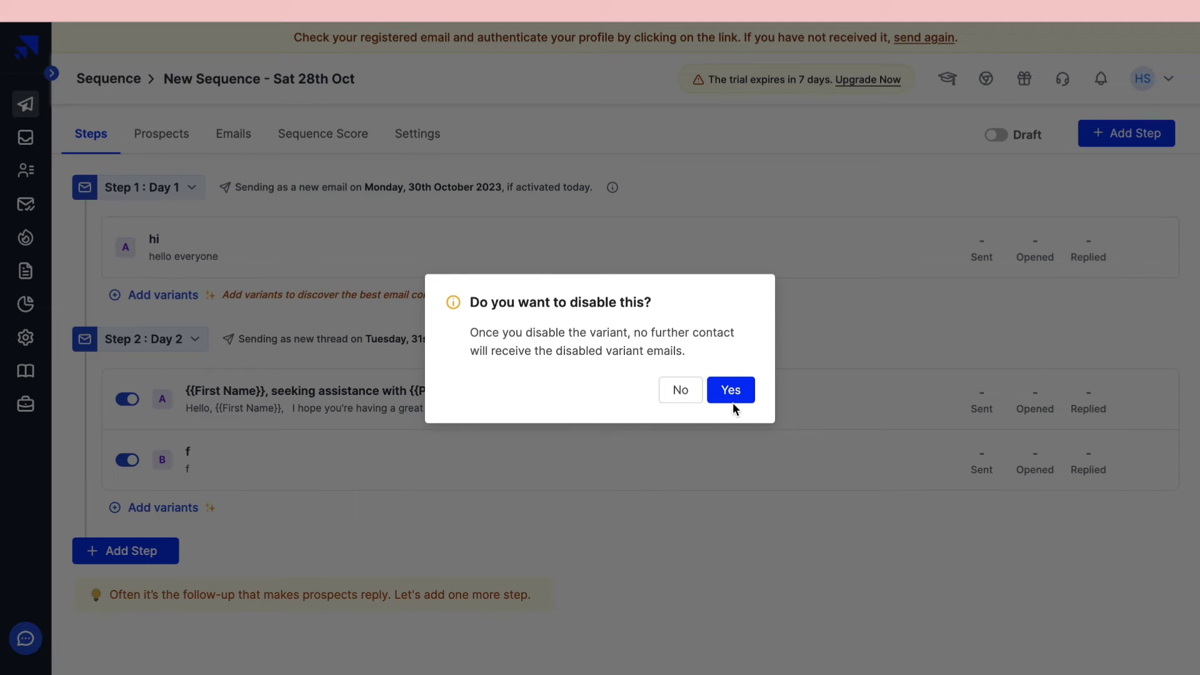
click(682, 394)
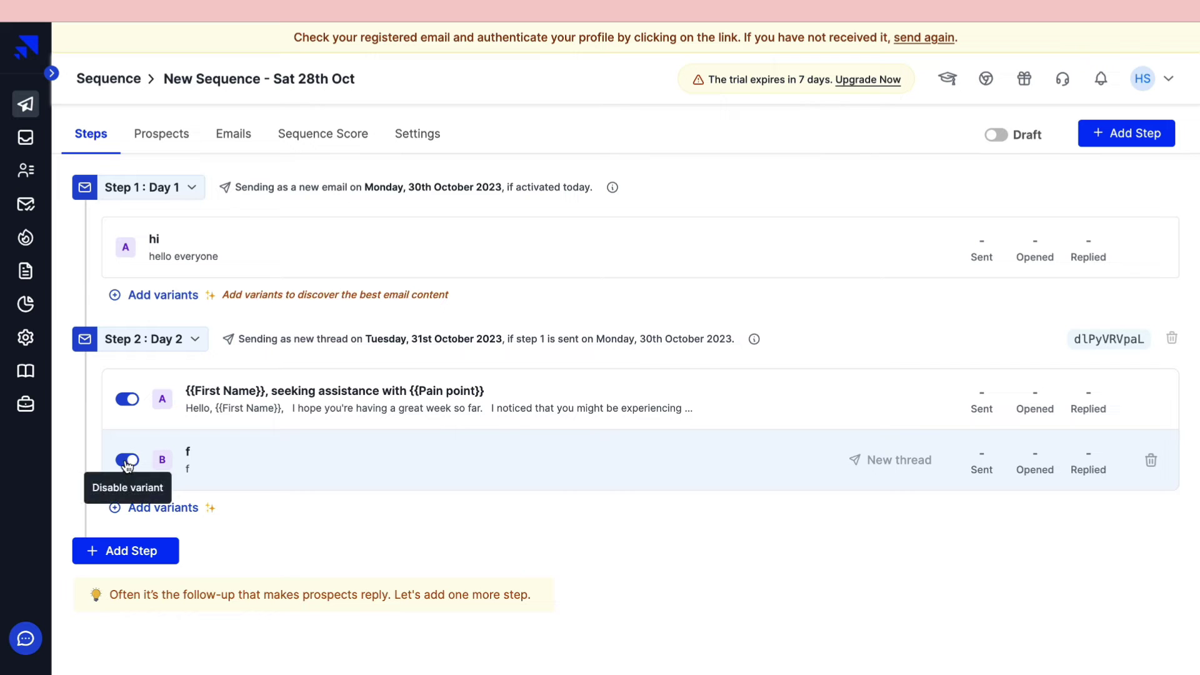
click(135, 403)
click(730, 393)
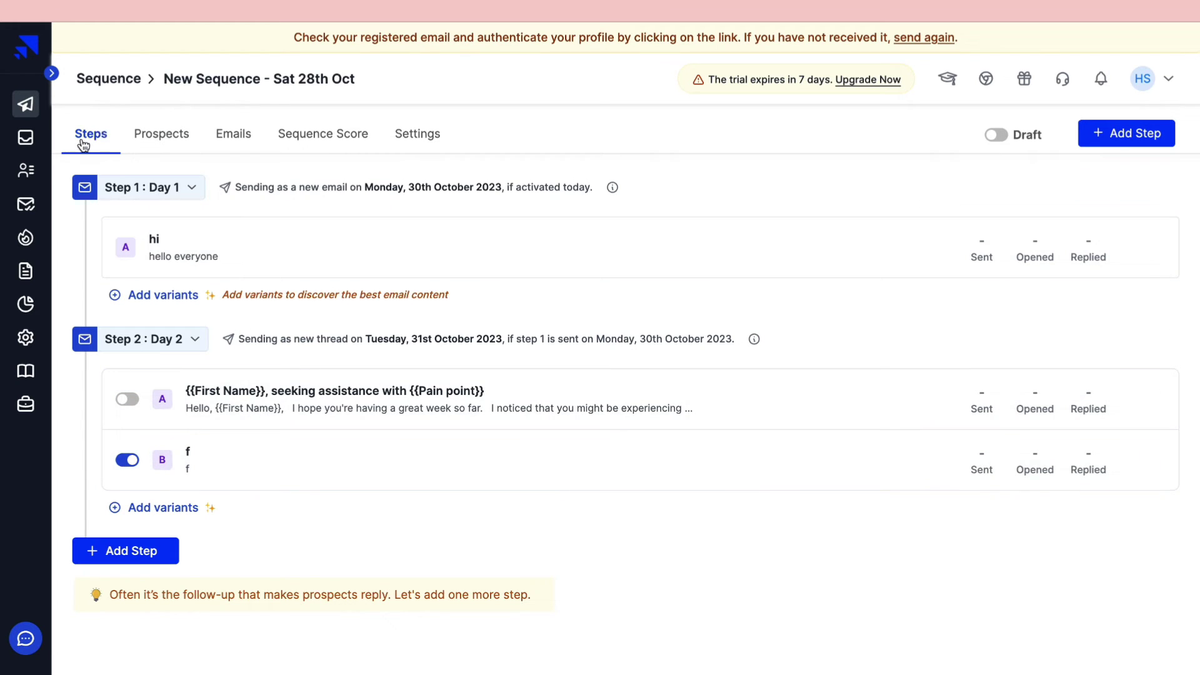
Open the Search & Add prospects window from the sequence's Prospects tab
click(162, 141)
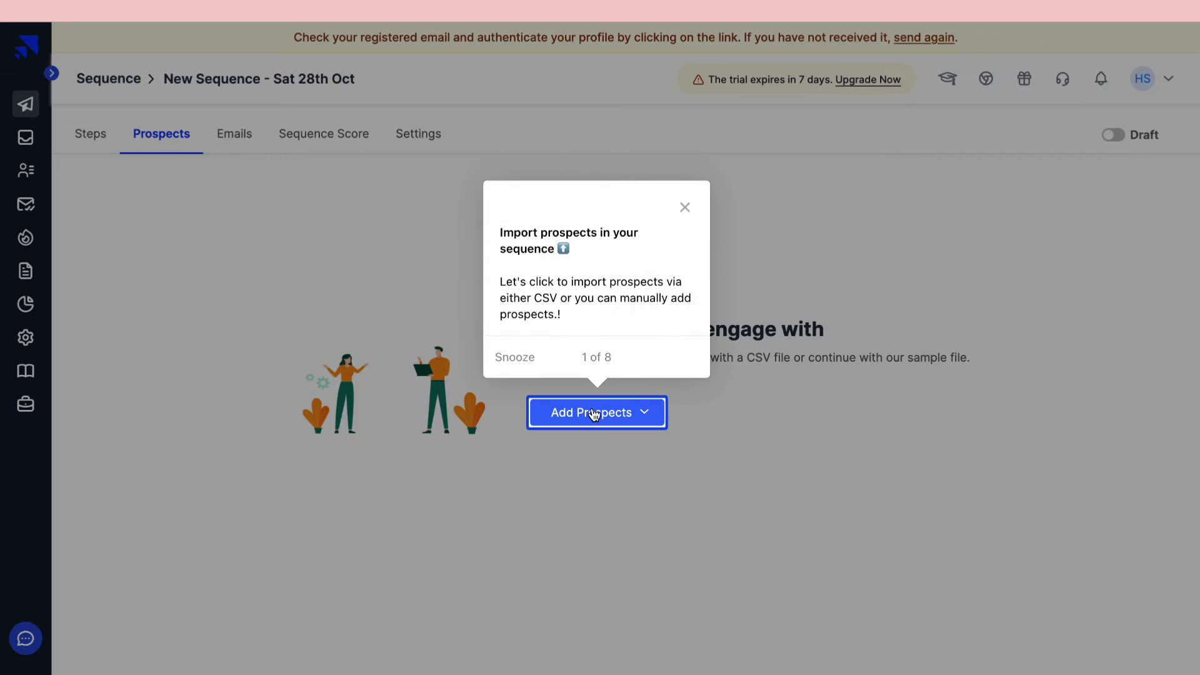
click(594, 414)
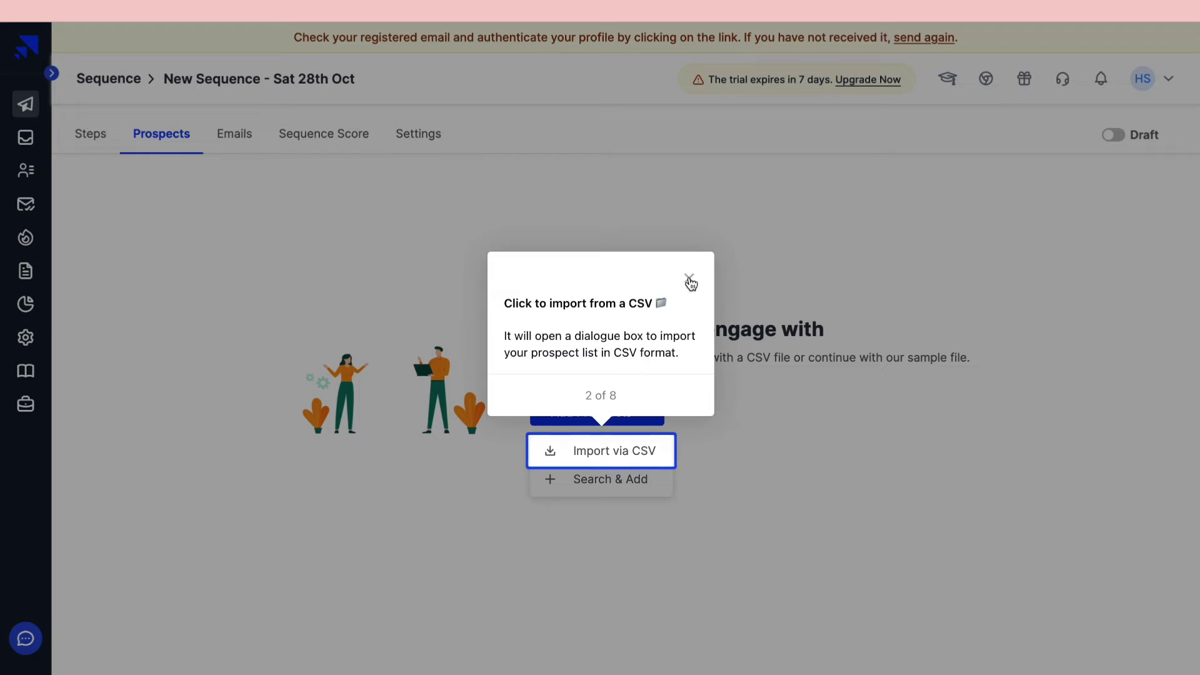
click(689, 279)
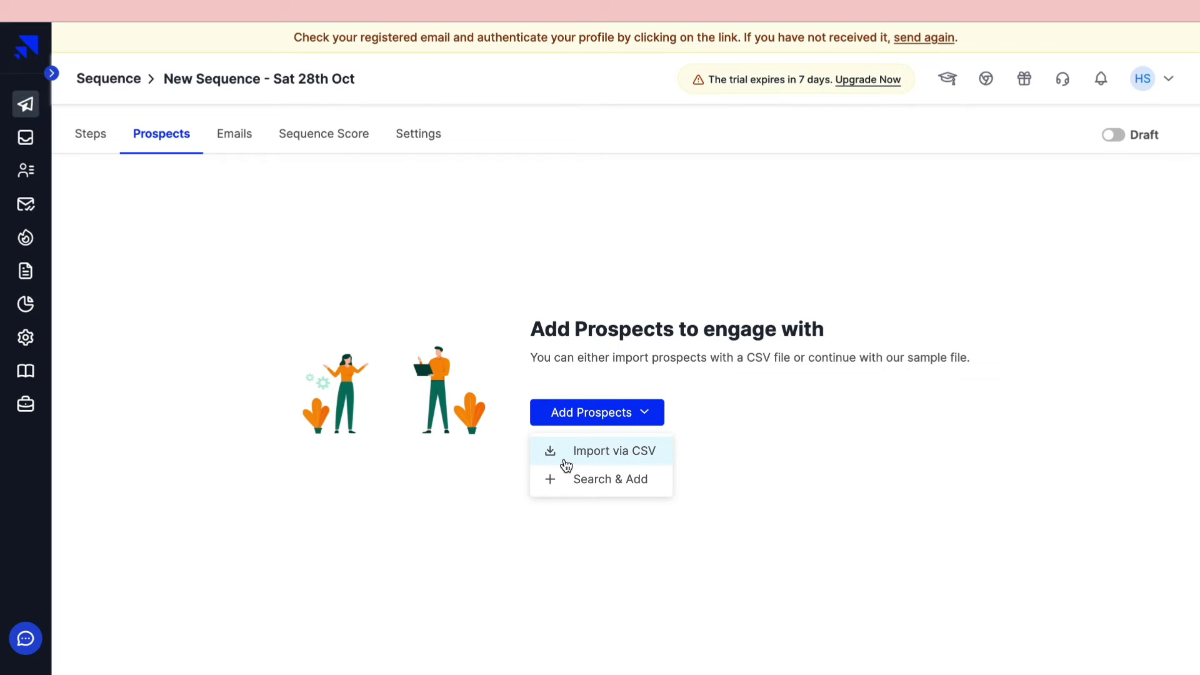
click(635, 481)
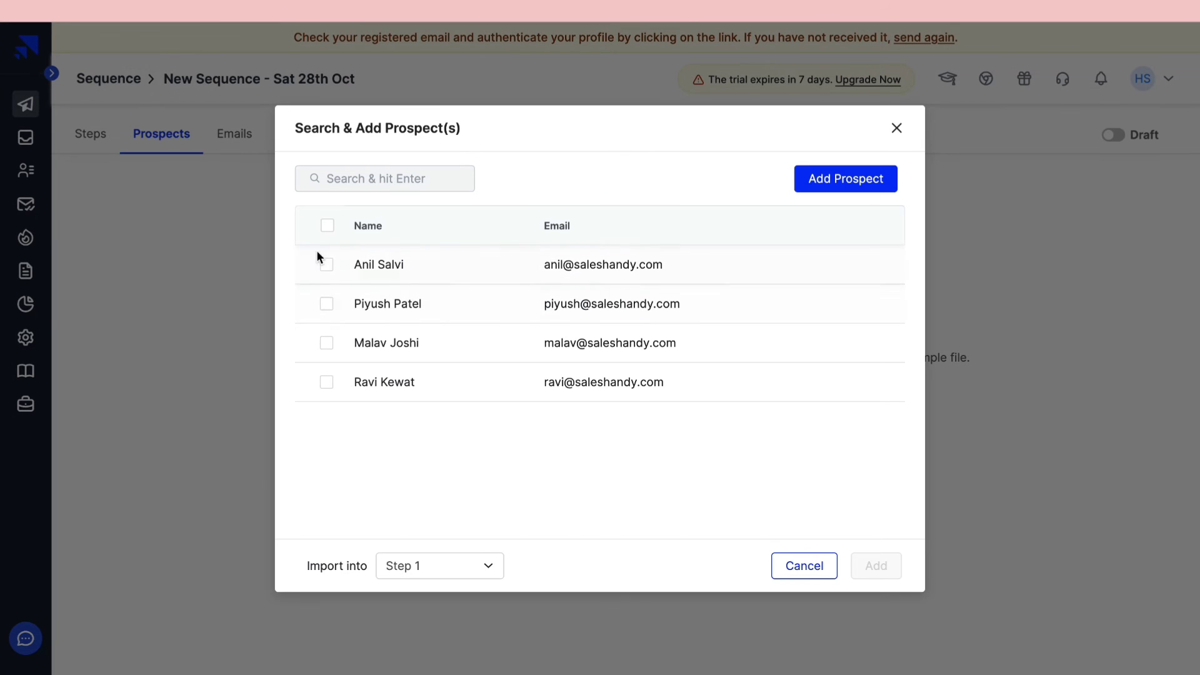
Tick all four prospects and add them to Step 1
click(327, 304)
click(326, 342)
click(326, 382)
click(327, 265)
click(883, 568)
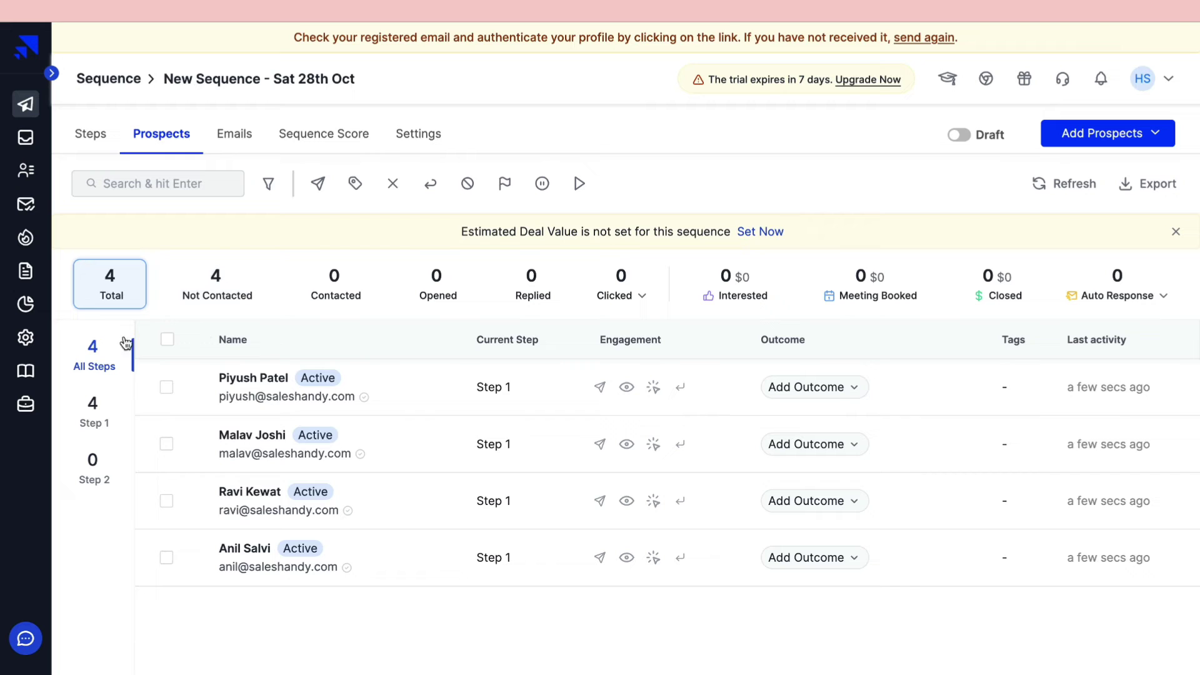
Glance at the first prospect's outcome choices, then view the sequence's Emails tab
click(837, 392)
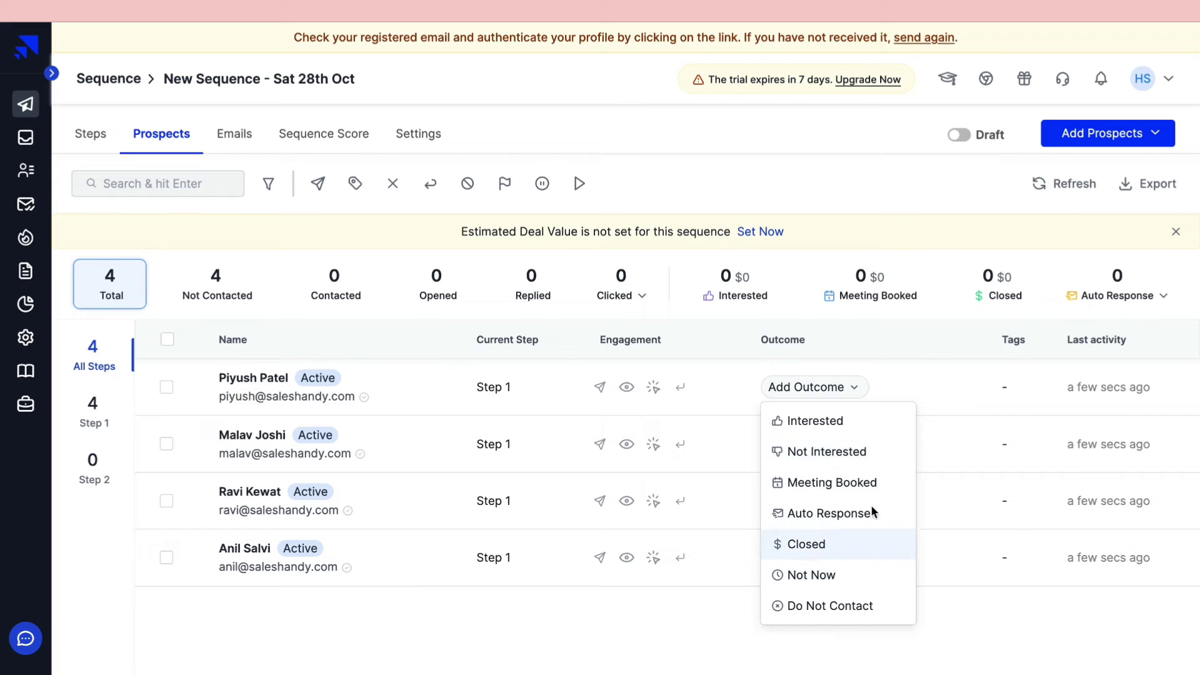
click(807, 387)
click(234, 140)
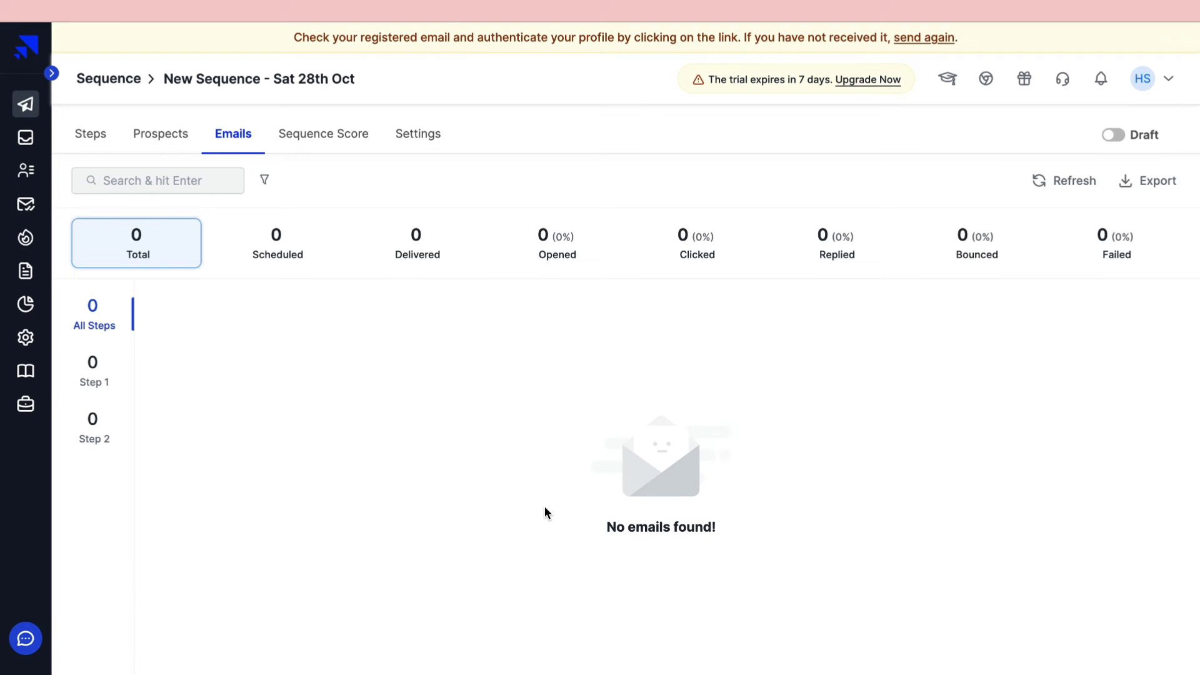
Highlight the Step 1 and Step 2 email counts on the Emails tab
drag(78, 386, 120, 386)
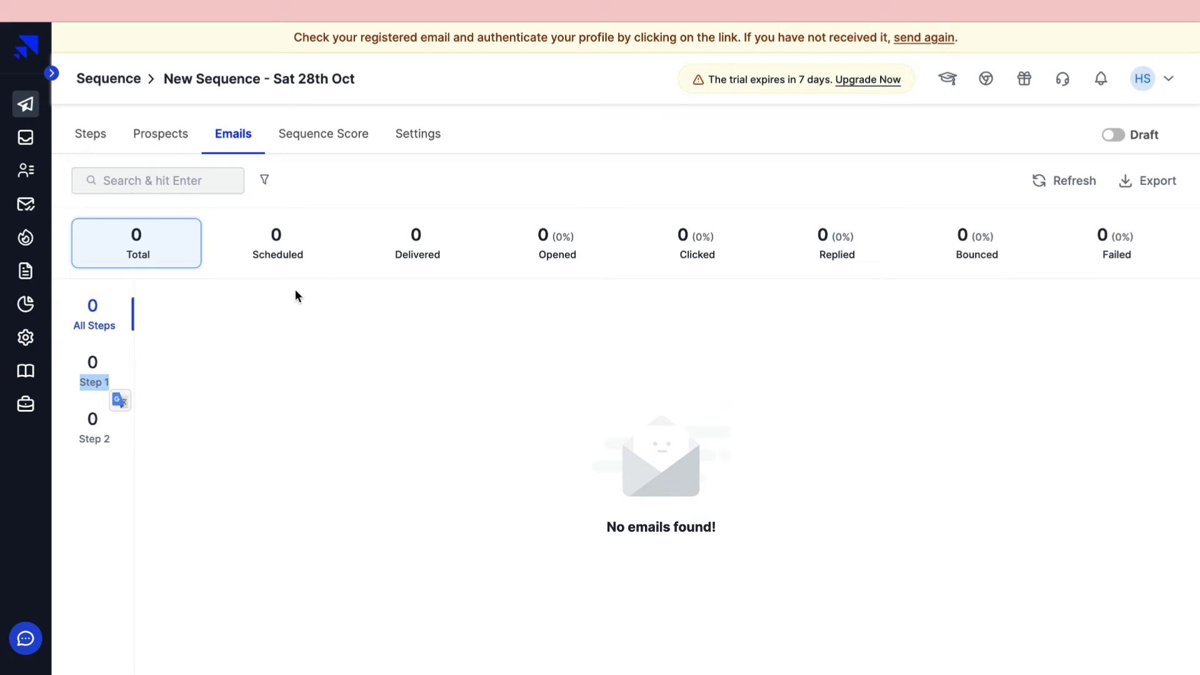
drag(72, 439, 156, 444)
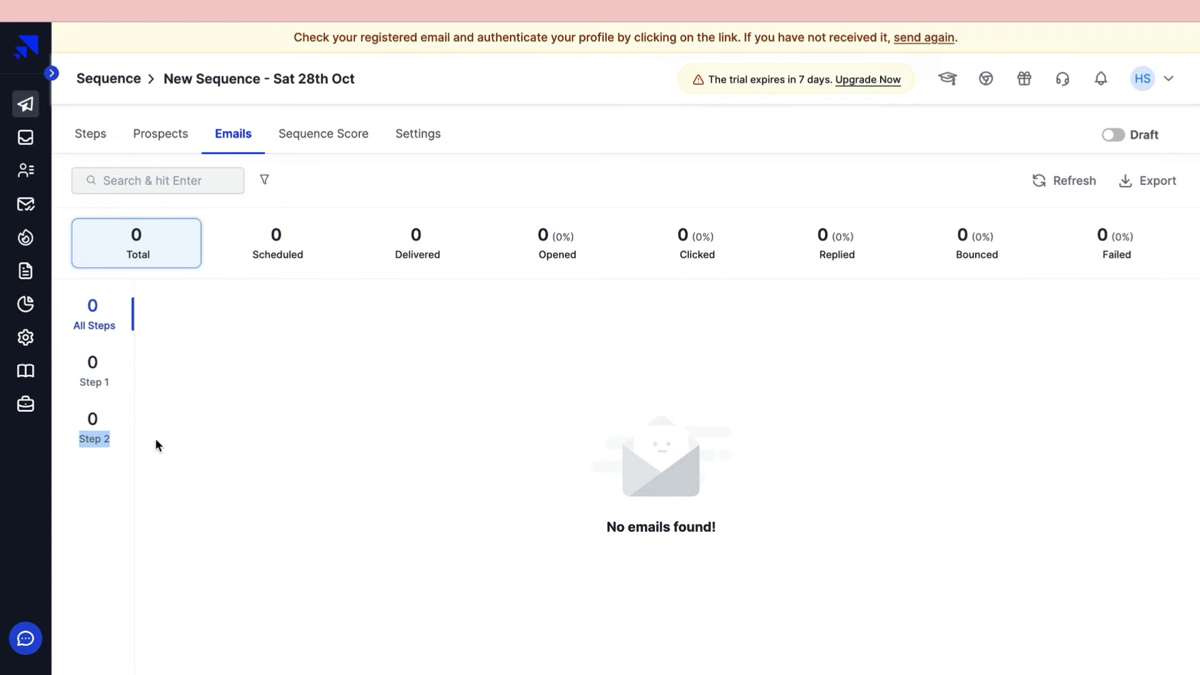
click(272, 408)
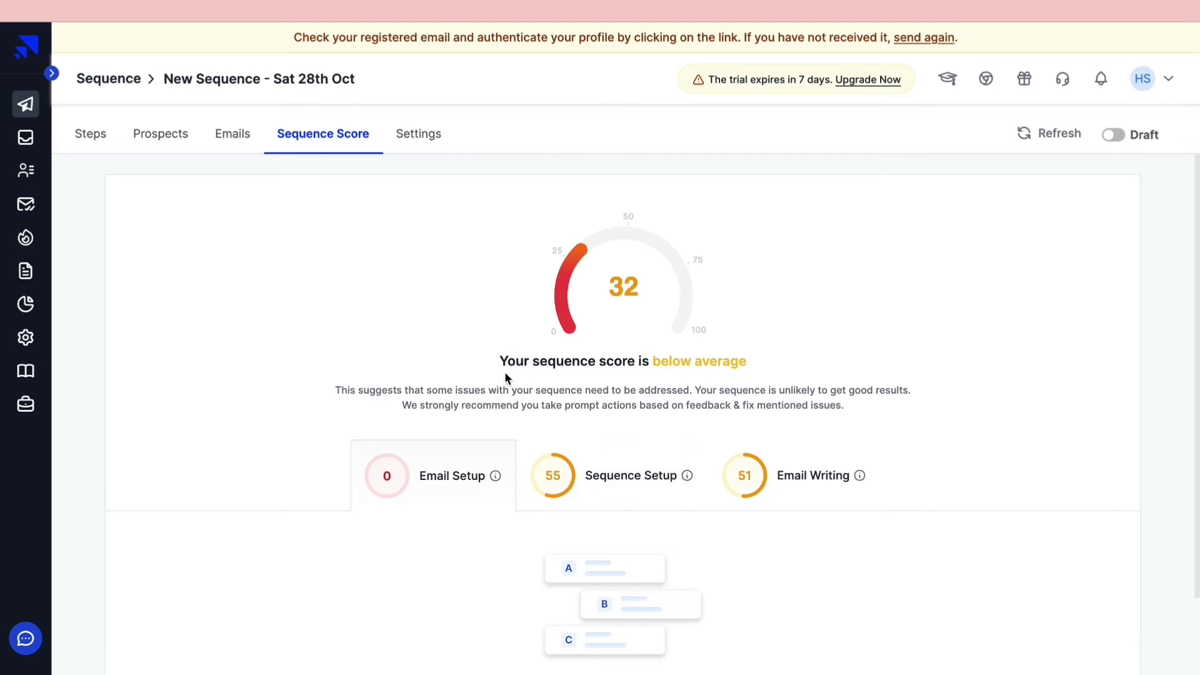
Highlight the below-average score heading and scroll down through the score breakdown
drag(499, 363, 804, 371)
click(802, 365)
scroll(535, 466, down, 2)
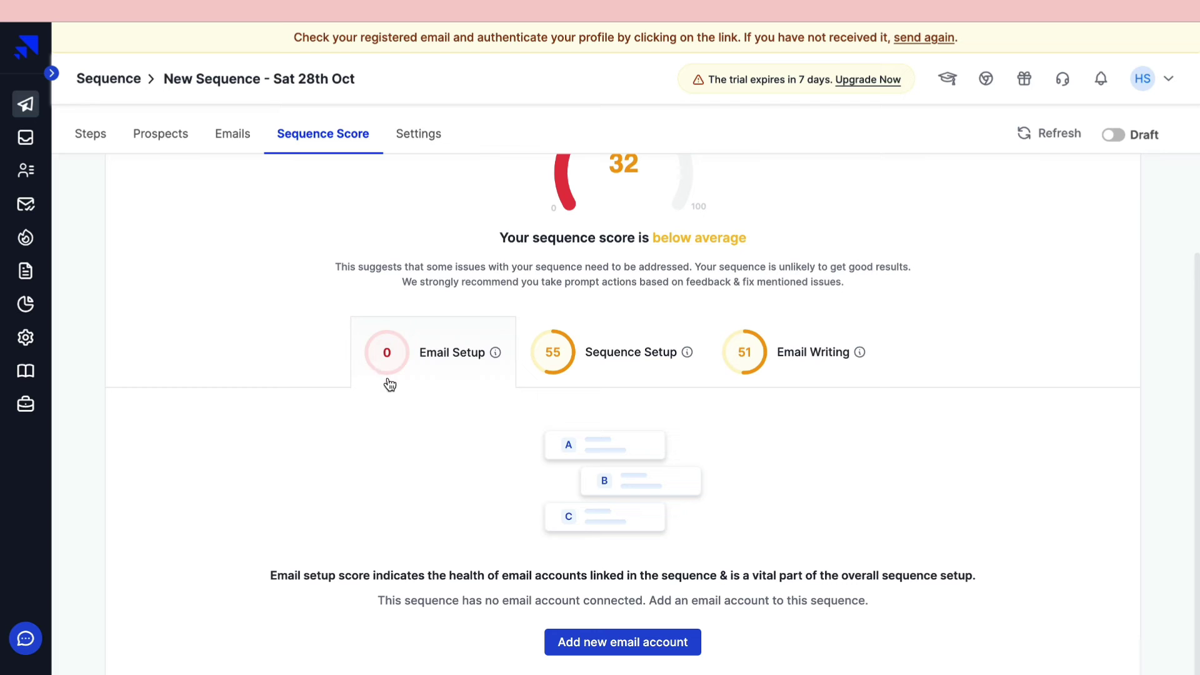
mouse_move(495, 353)
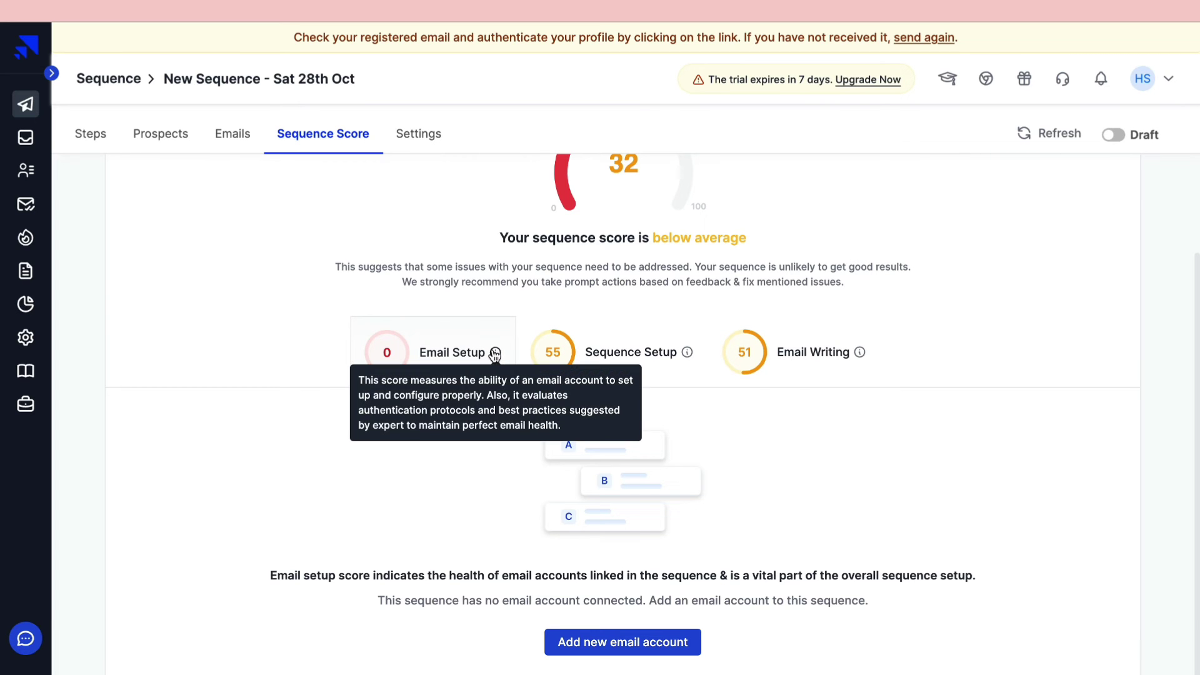
scroll(322, 269, down, 1)
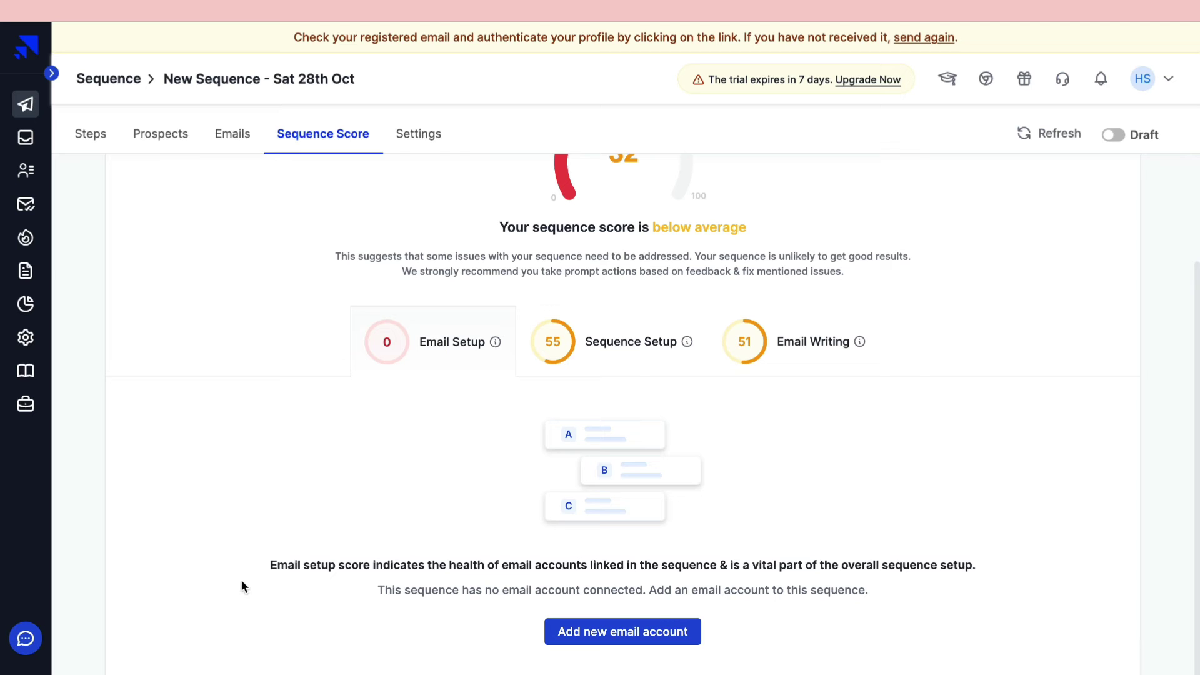
Highlight the Email Setup score explanation, then follow 'Add new email account'
drag(274, 565, 660, 563)
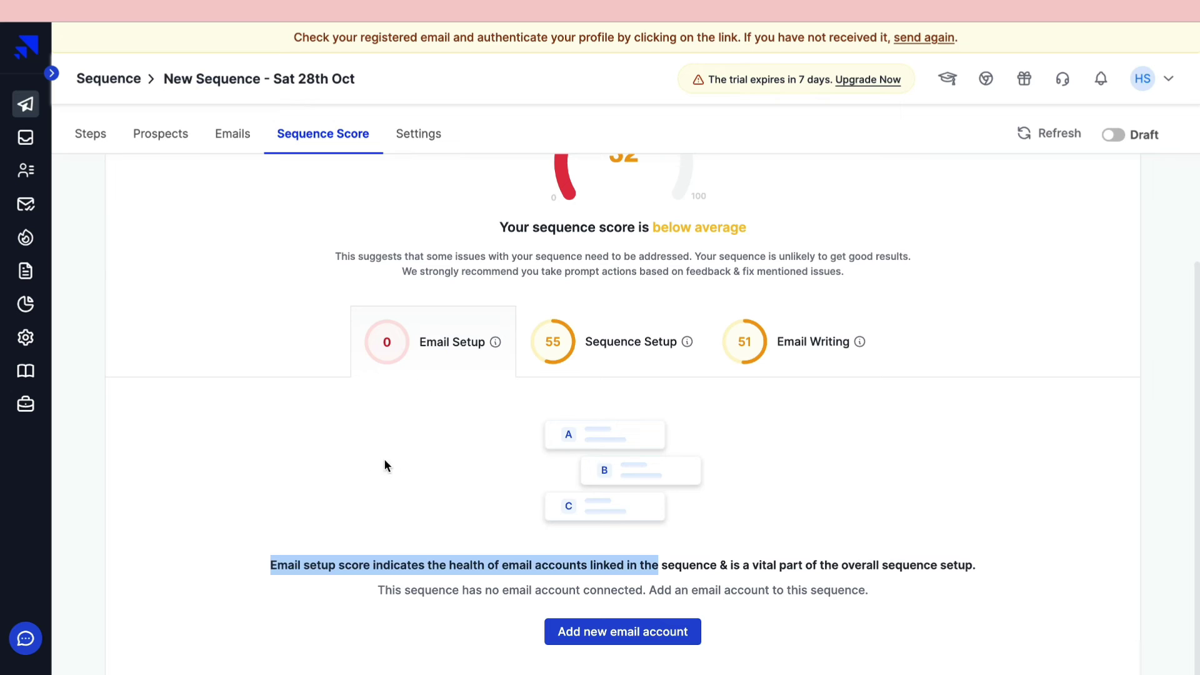
click(417, 459)
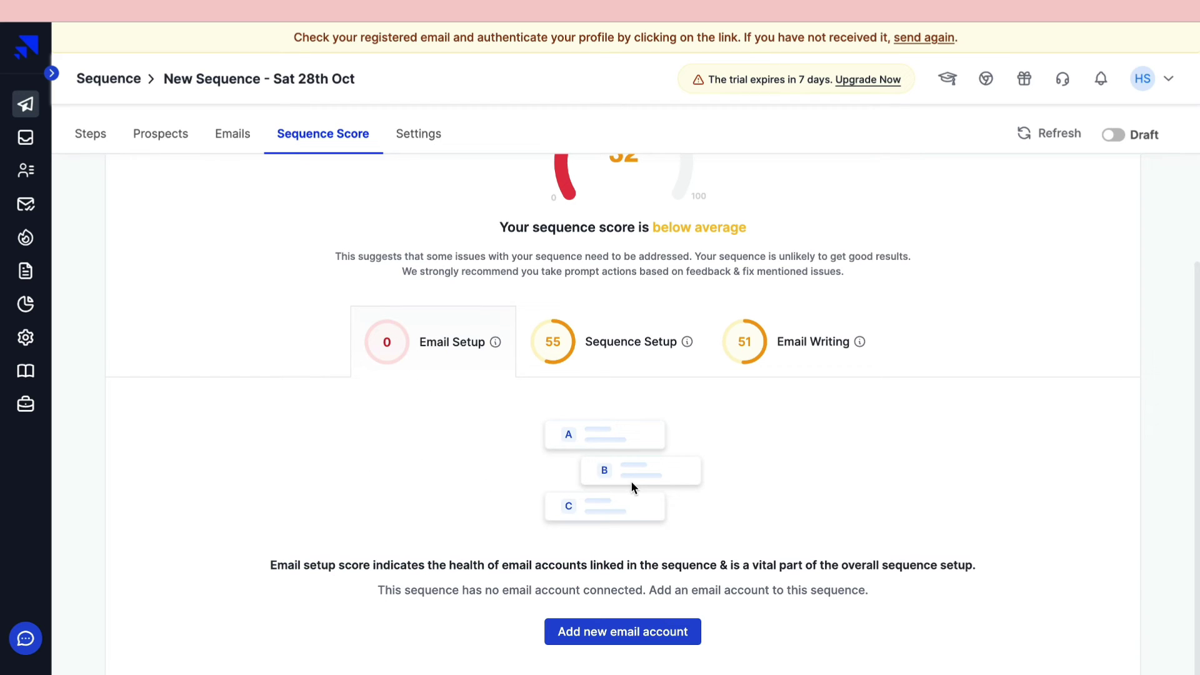
click(599, 637)
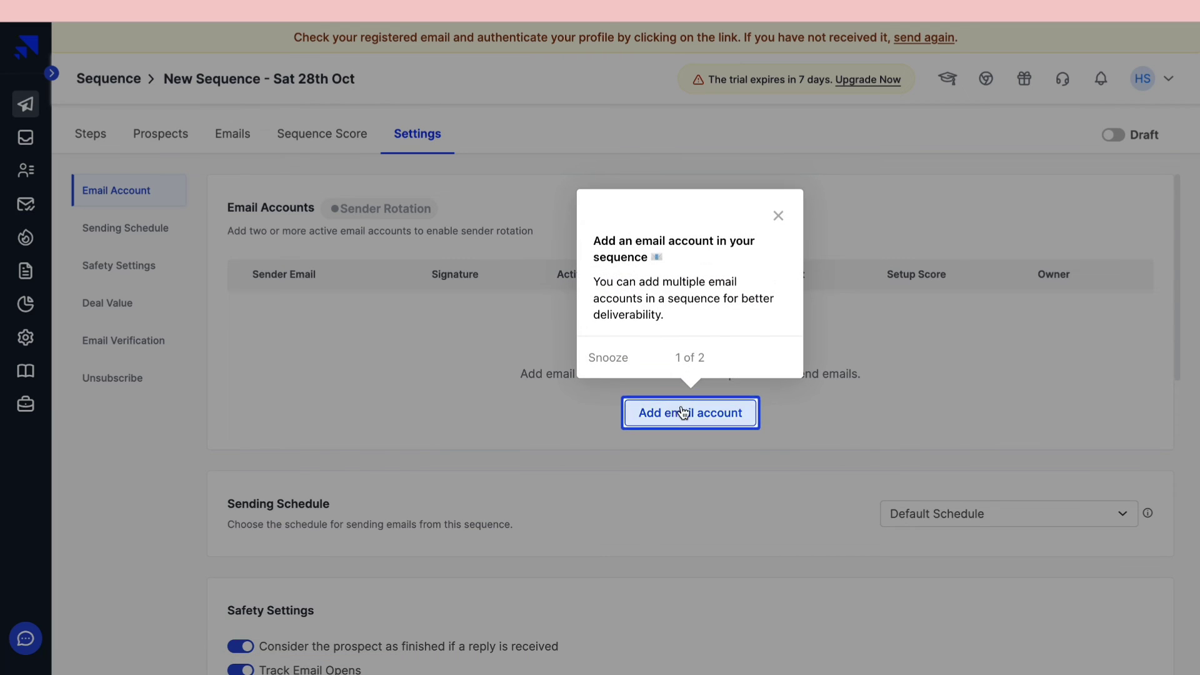
click(778, 216)
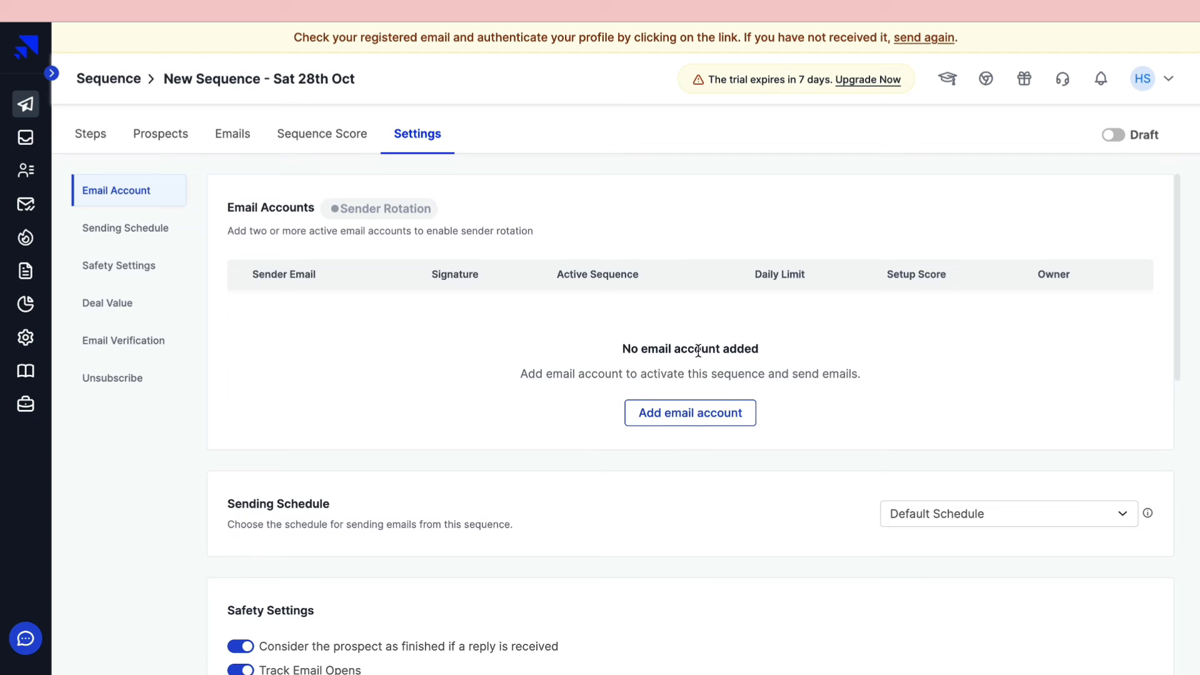
Review the Sequence Setup checklist under Sequence Score, then go back to the Sequences list
click(305, 141)
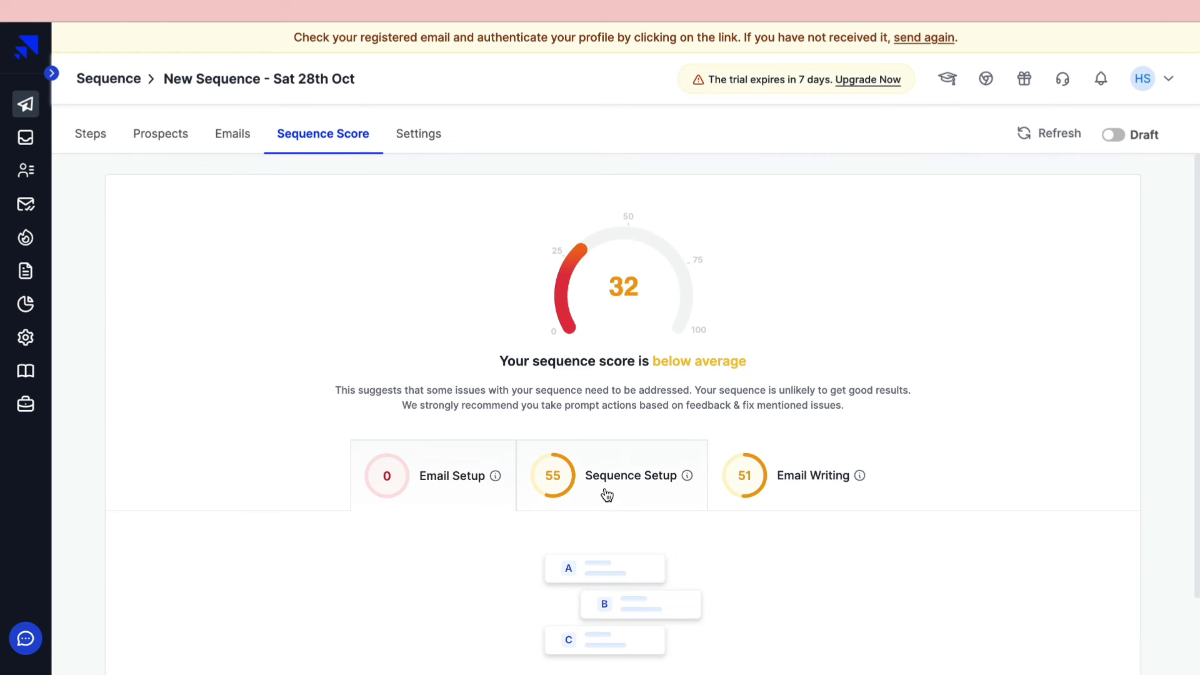
click(607, 495)
scroll(343, 463, down, 4)
scroll(89, 554, up, 1)
scroll(126, 429, down, 5)
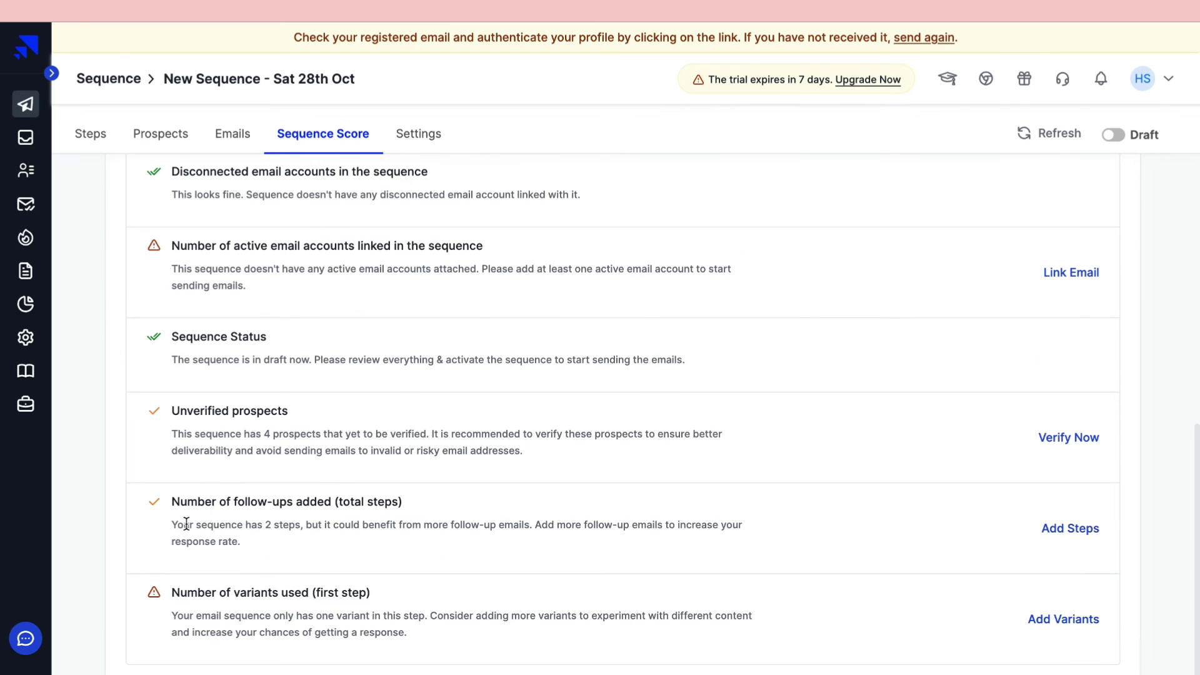
scroll(187, 525, up, 8)
scroll(288, 482, down, 5)
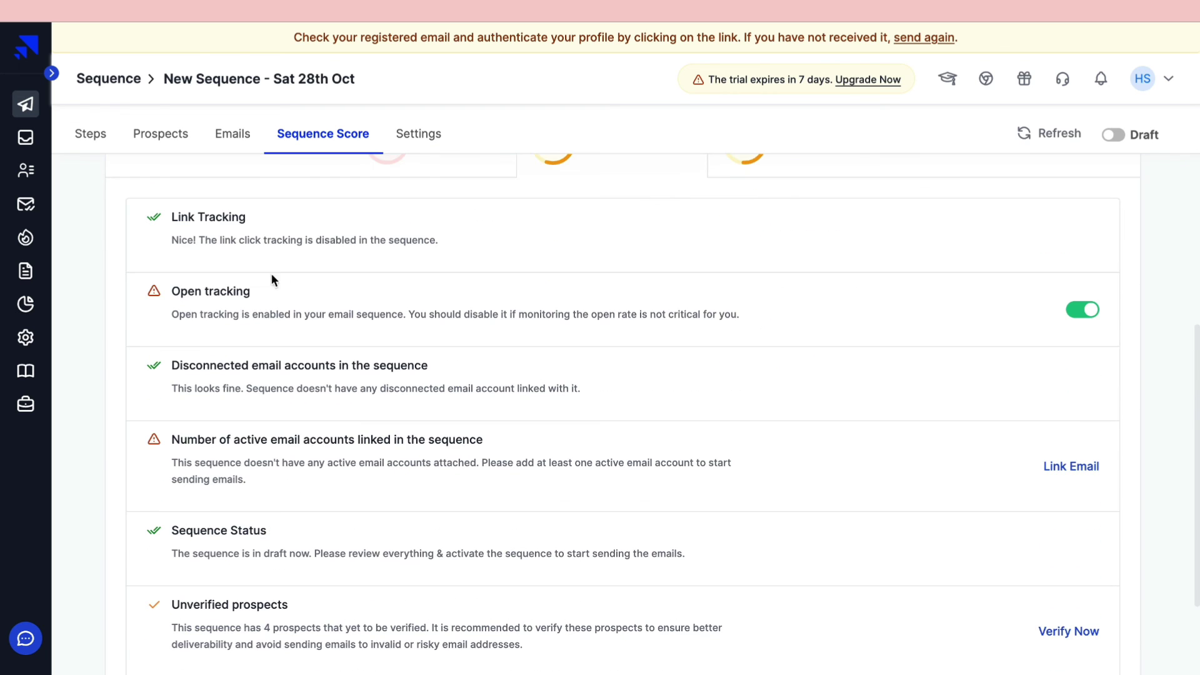
scroll(290, 338, down, 1)
scroll(290, 338, up, 4)
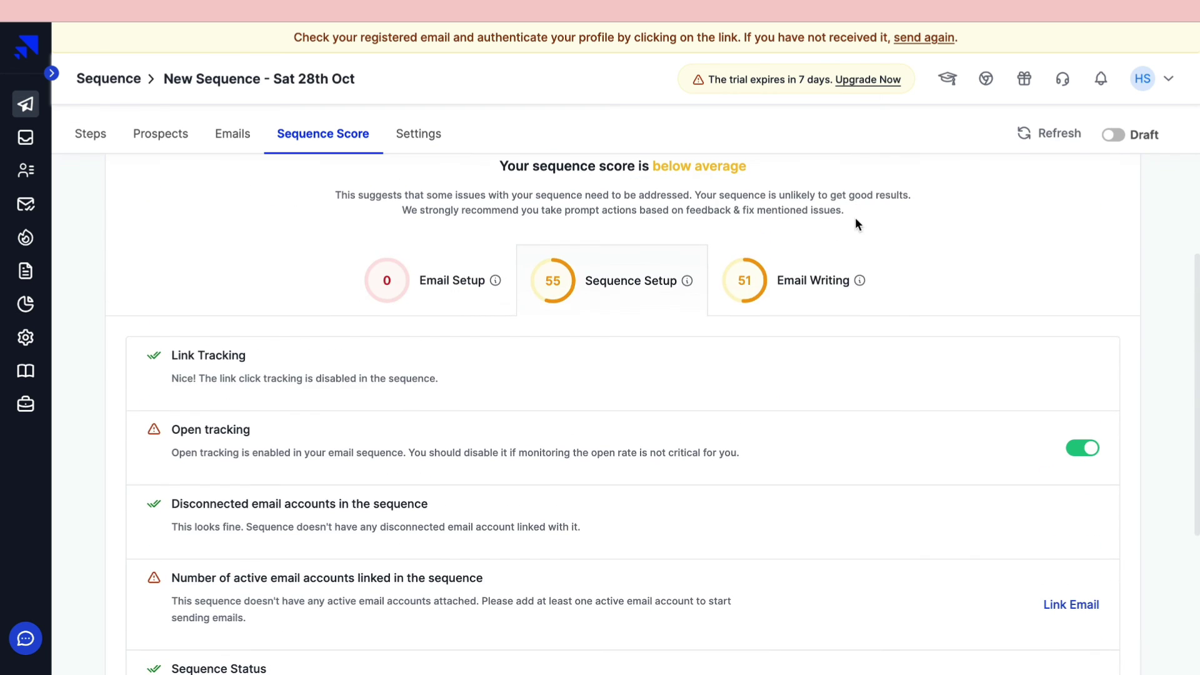
scroll(180, 399, down, 12)
scroll(153, 403, up, 10)
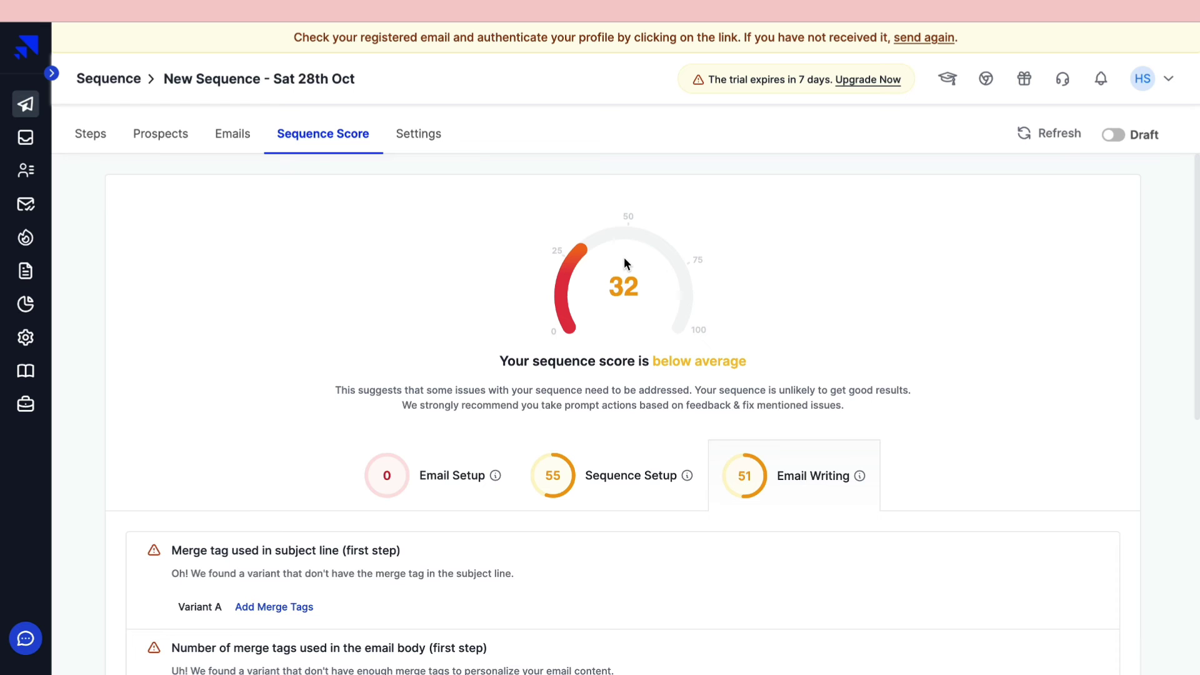
key(alt+Left)
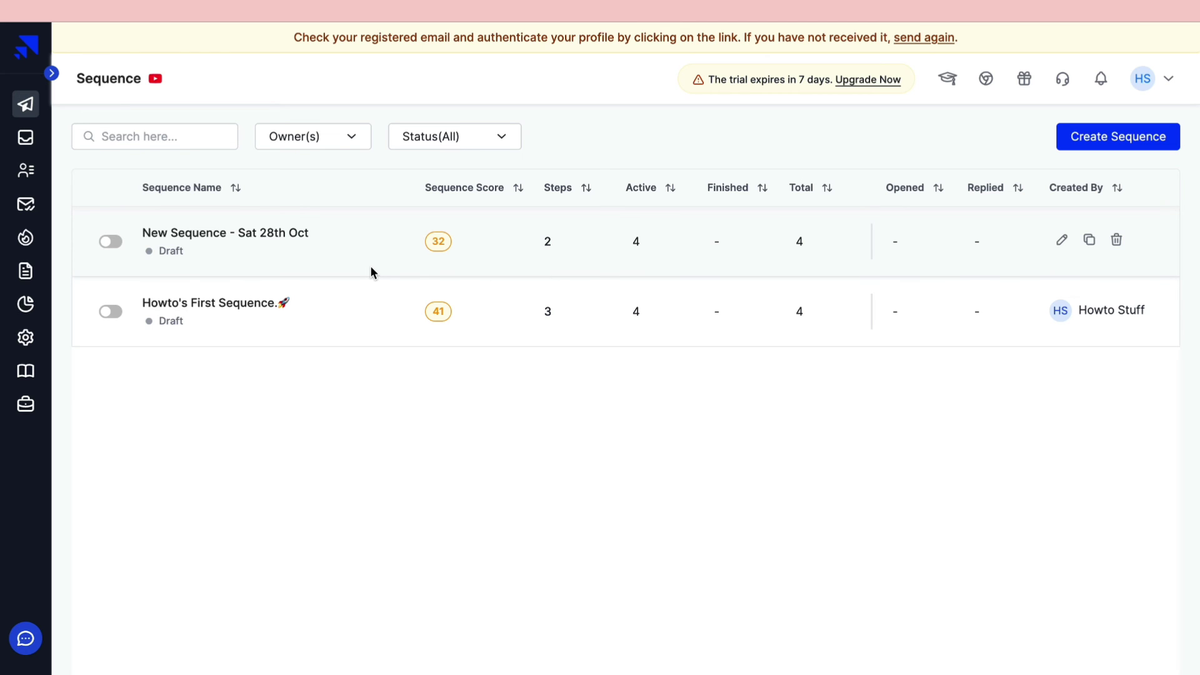
Confirm activating New Sequence - Sat 28th Oct and connect a Google sending account
click(110, 243)
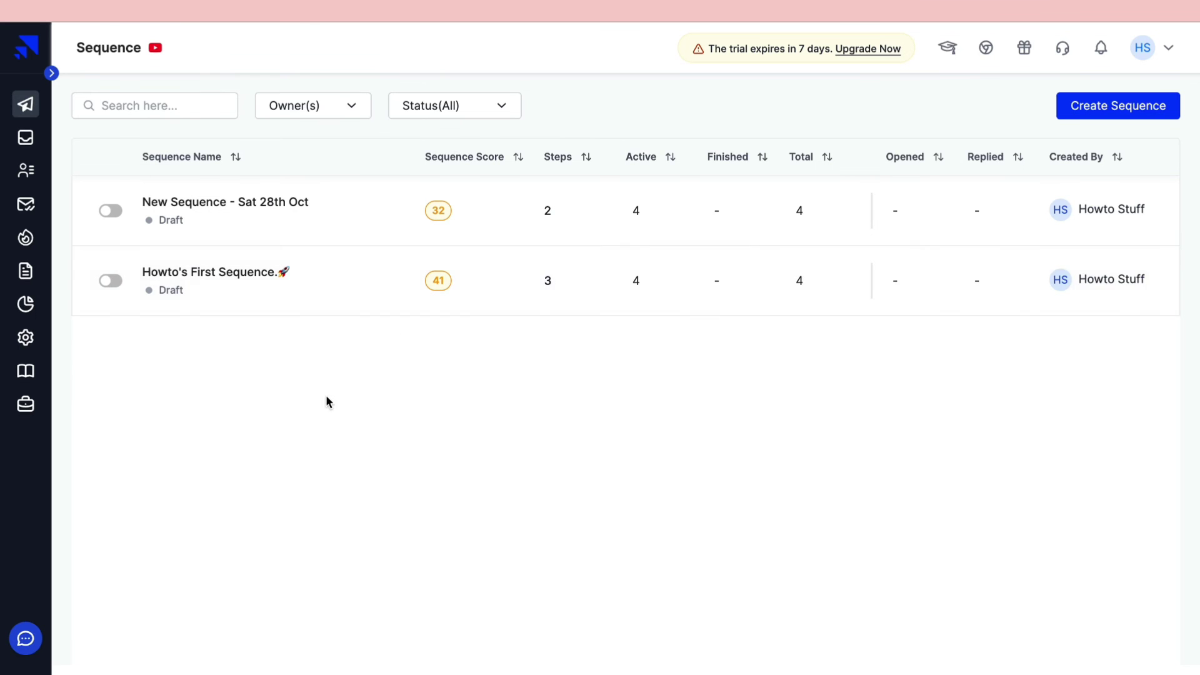
click(111, 211)
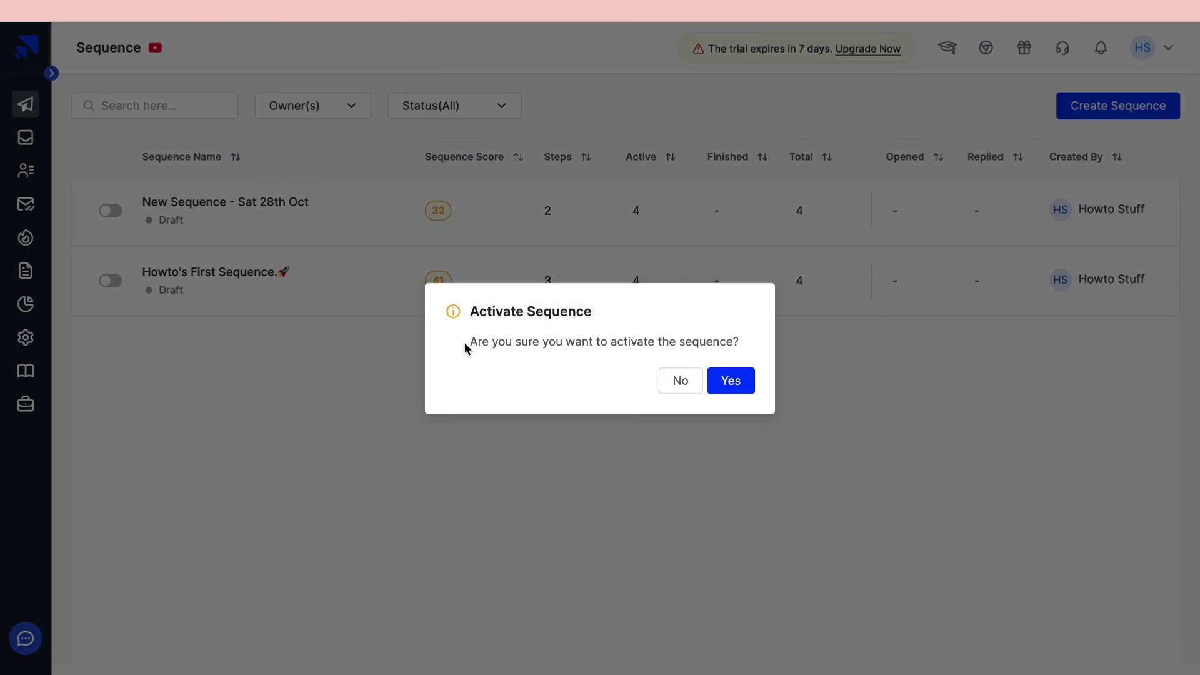
drag(464, 343, 734, 340)
click(731, 325)
click(730, 386)
drag(415, 168, 774, 177)
click(774, 176)
click(480, 379)
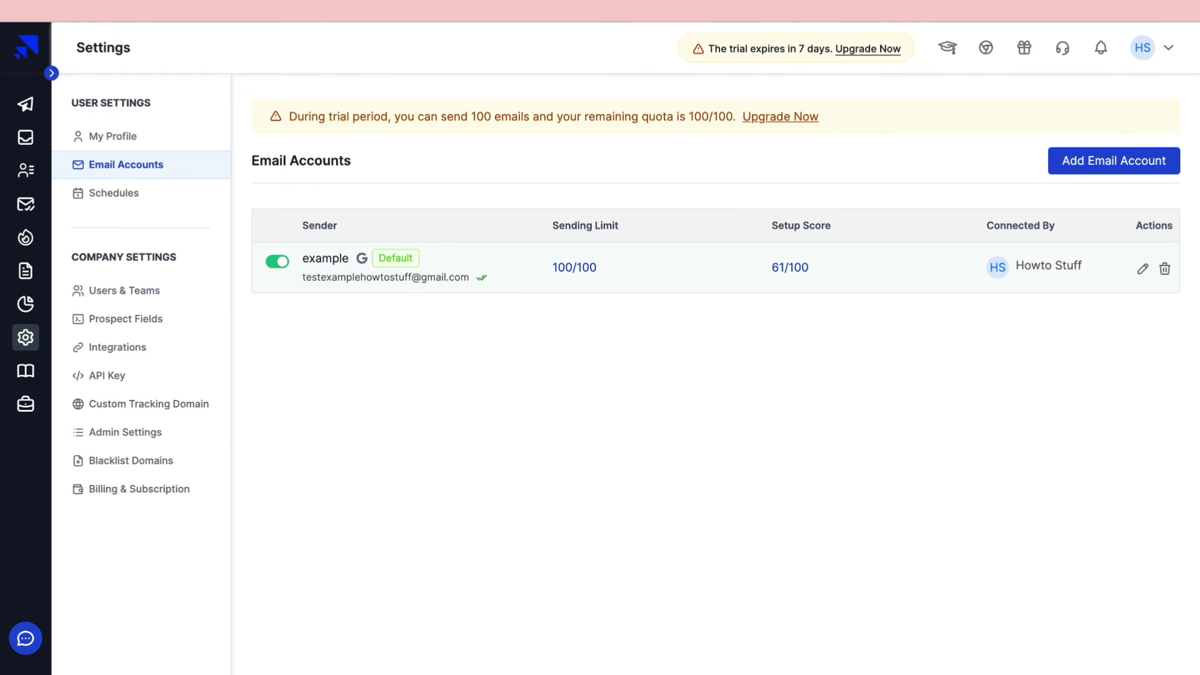
Back on Sequences, switch New Sequence - Sat 28th Oct to Active and confirm
click(25, 104)
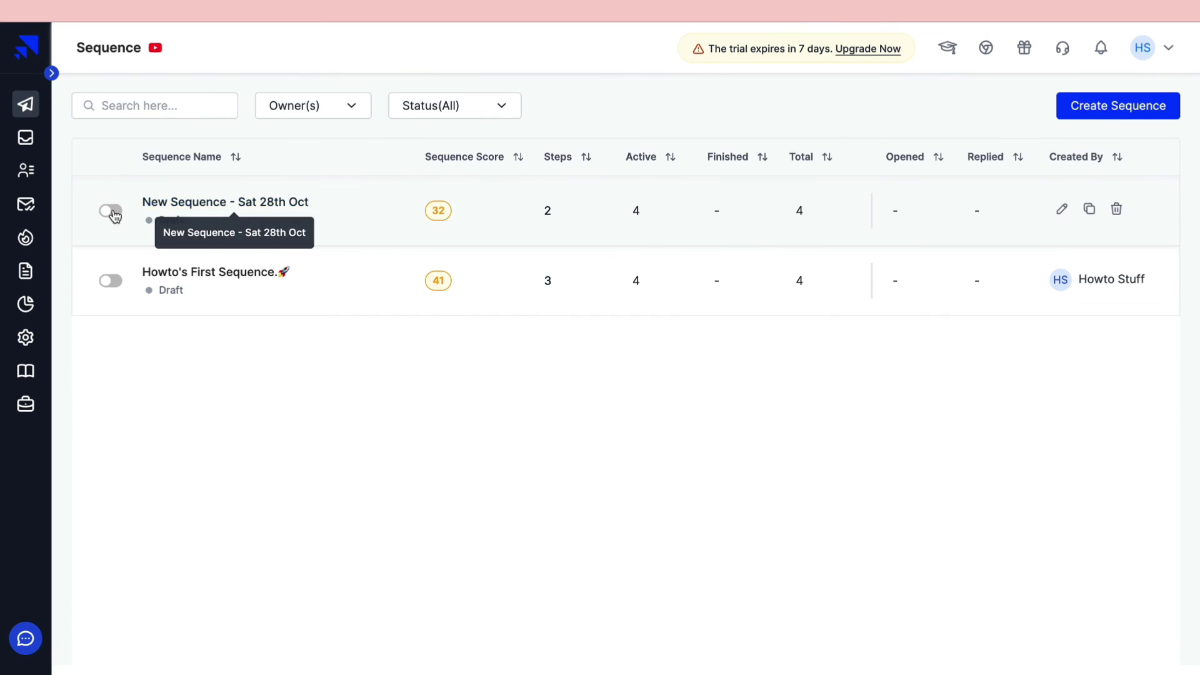
click(112, 212)
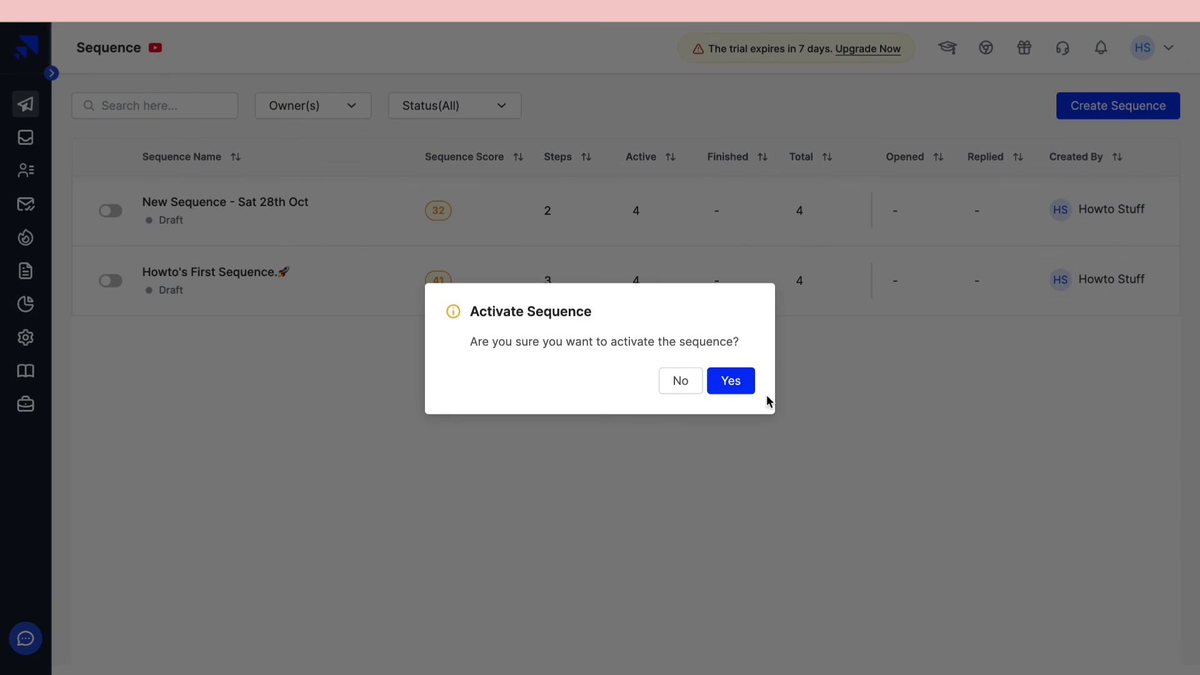
click(736, 378)
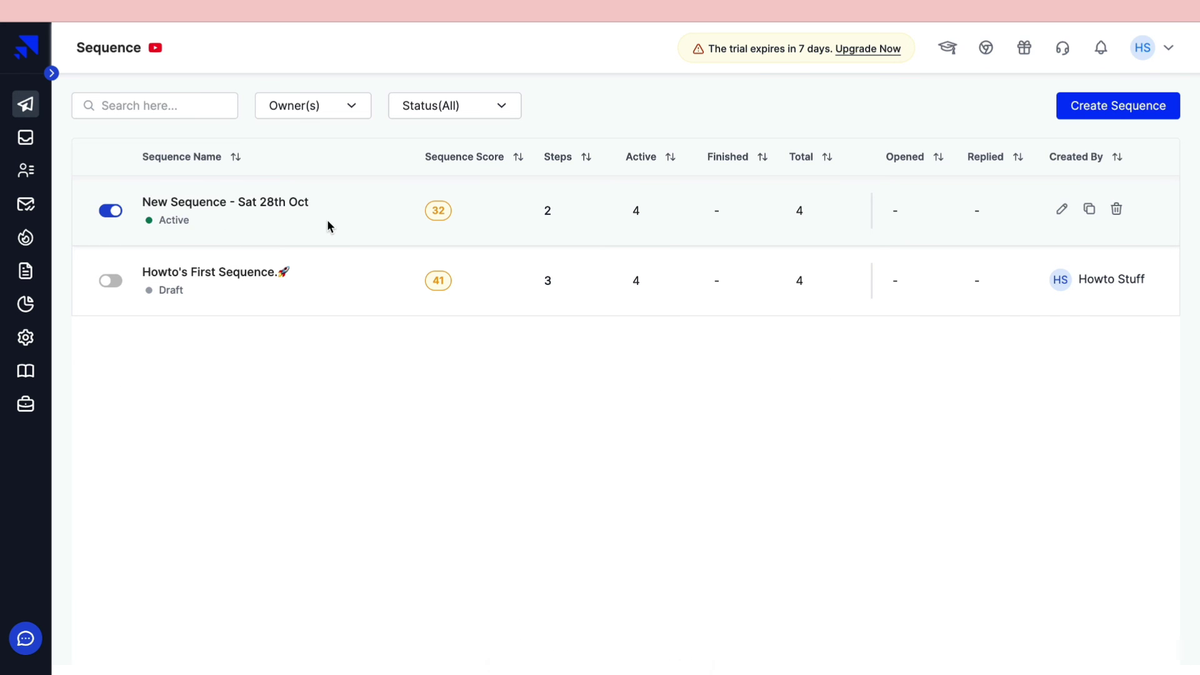
Check the sequence's four scheduled emails, then view Steps sending Monday 30th and Tuesday 31st October
click(207, 202)
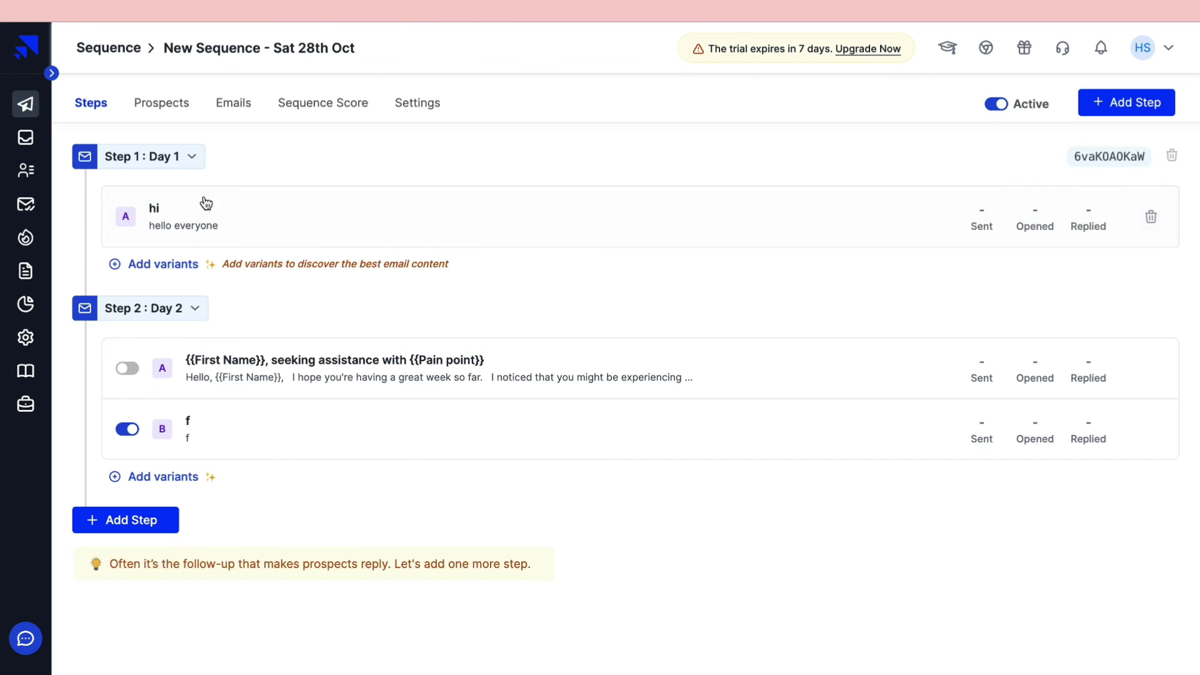
click(222, 104)
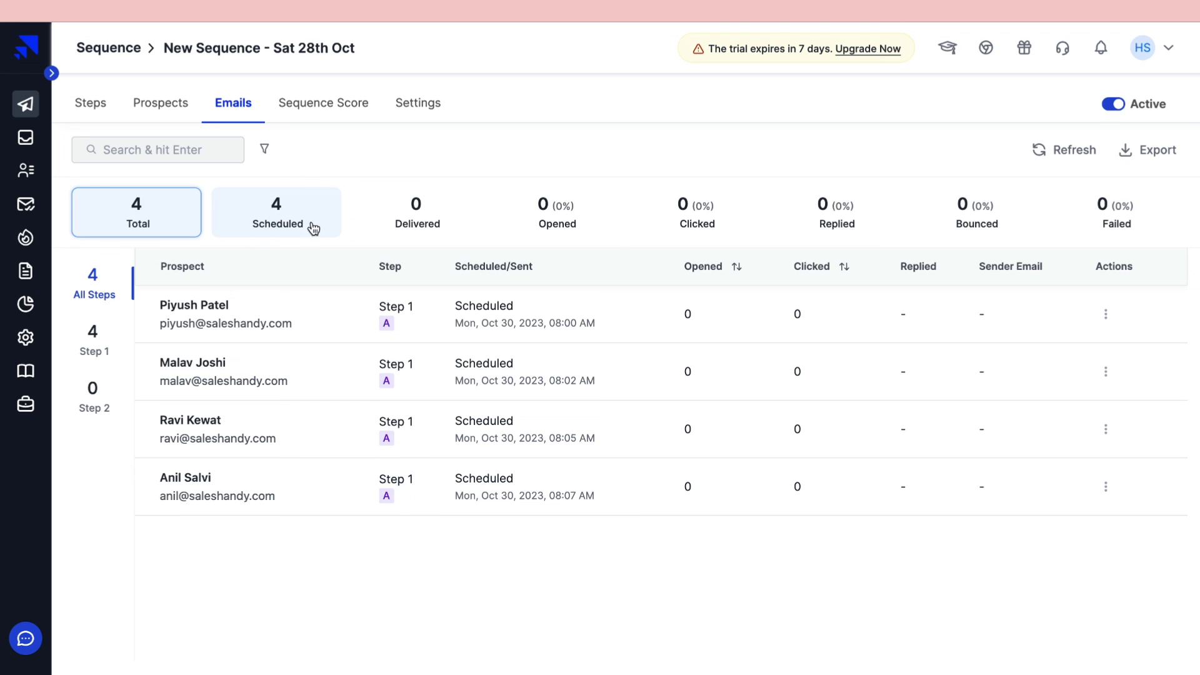
click(278, 214)
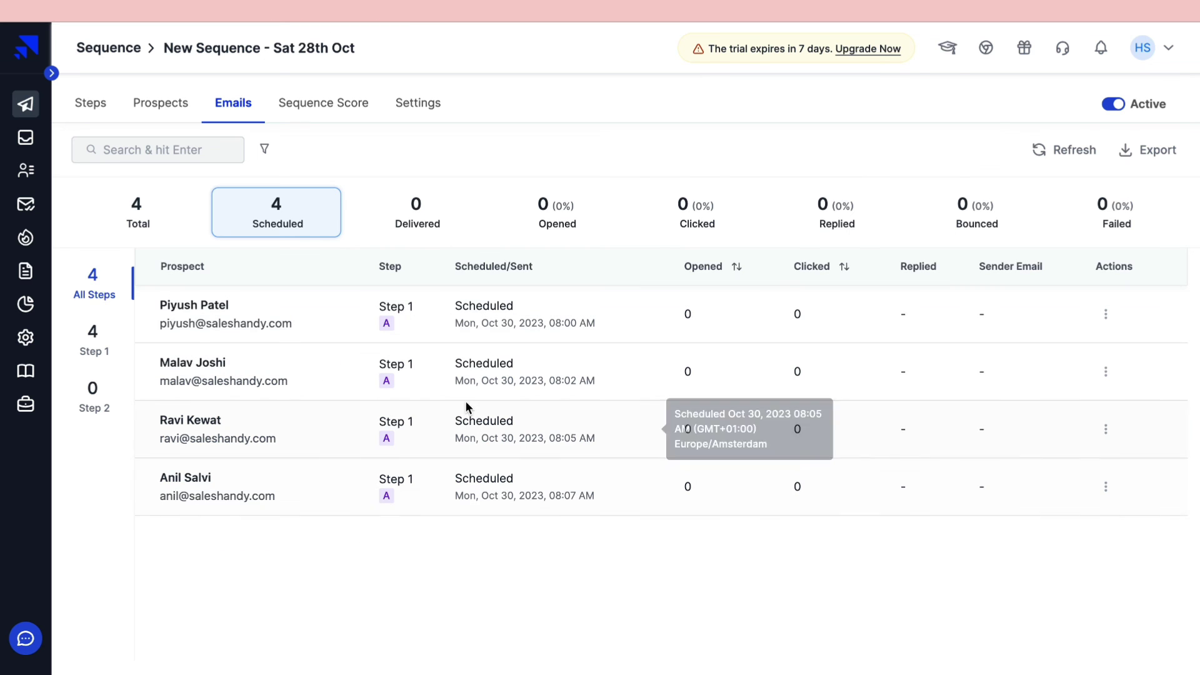
click(91, 103)
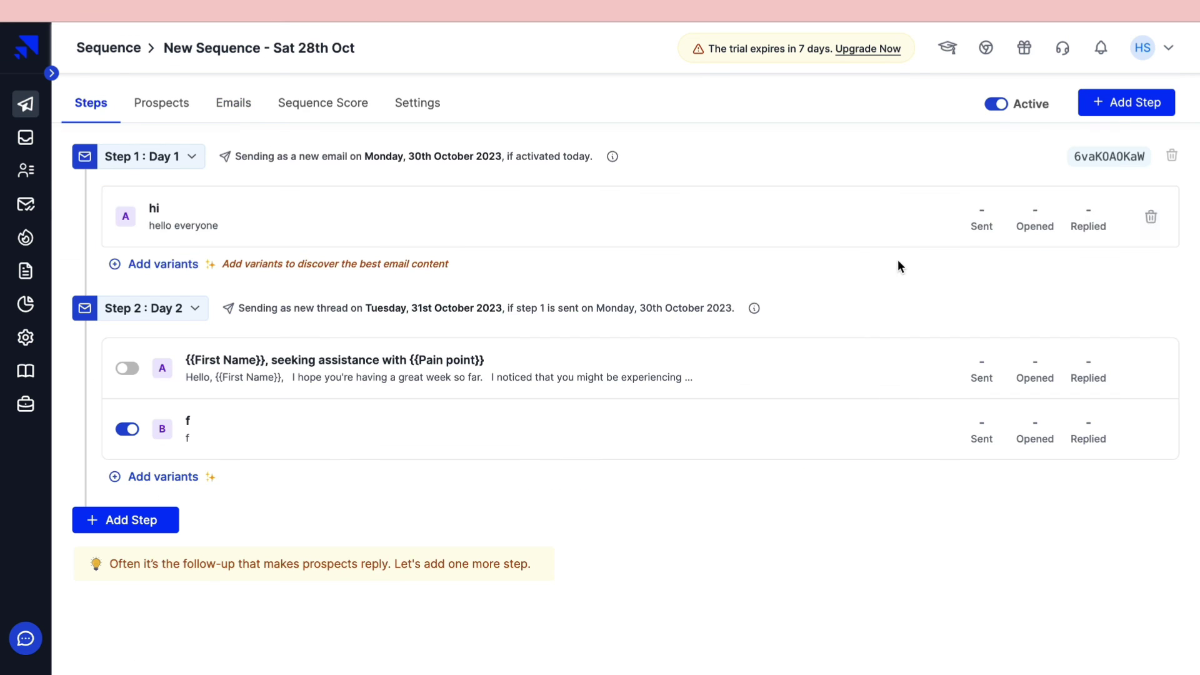